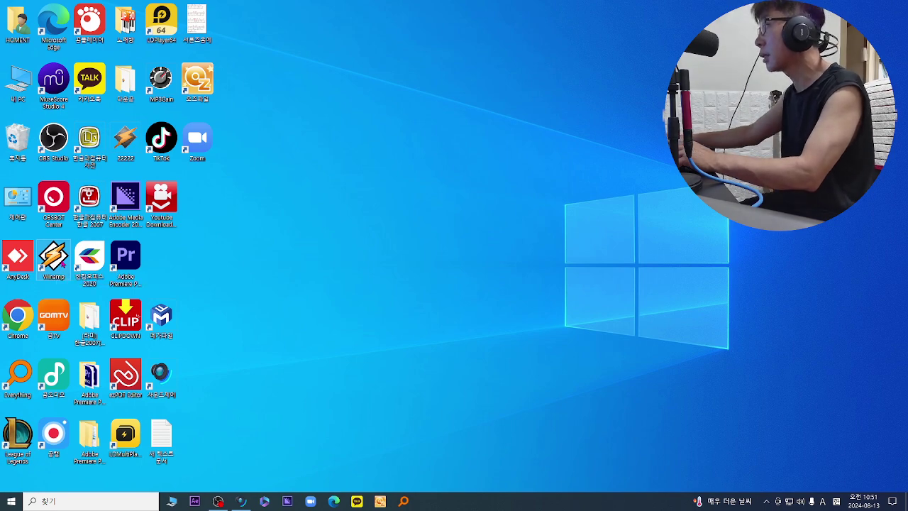
- Launch Winamp and bring up the 코리아캐스터 broadcasting window
{"action": "double_click", "coordinate": [53, 256]}
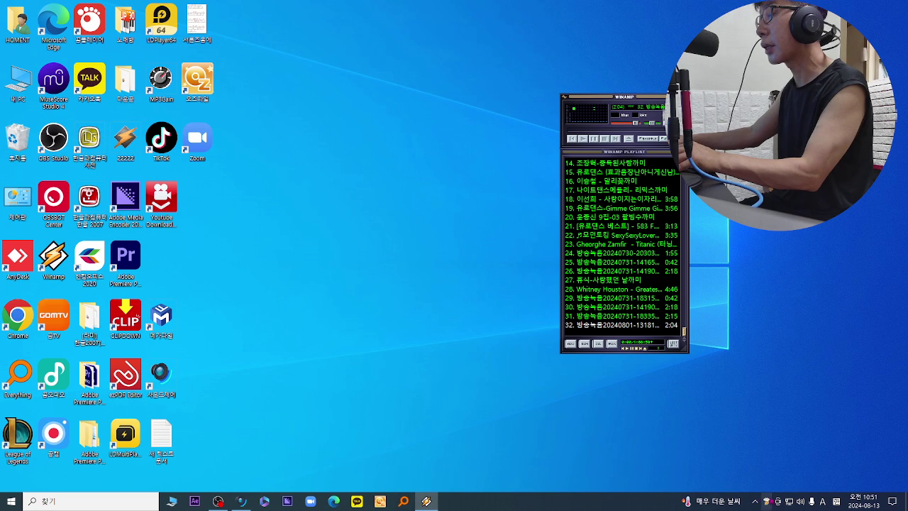
{"action": "left_click", "coordinate": [766, 500]}
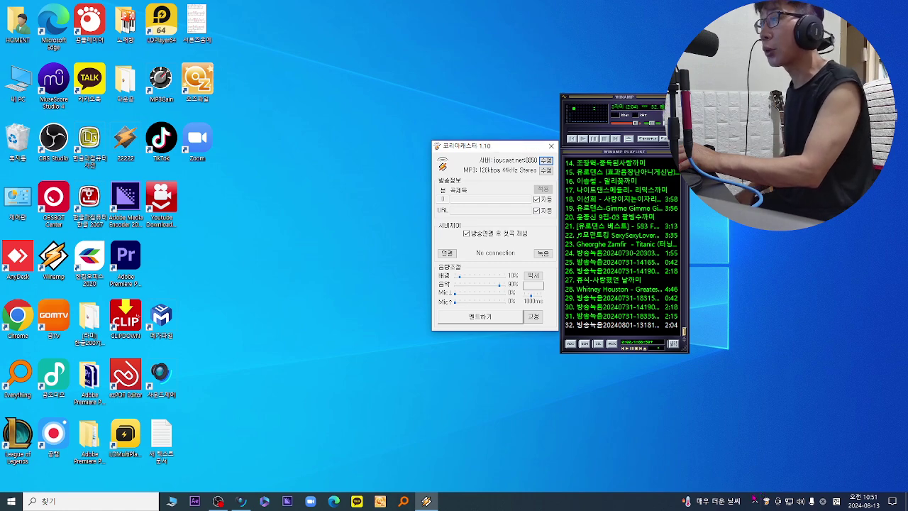
- Remove all tracks from the Winamp playlist, clearing entries 14 to 32 first and entries 1 to 13 second
{"action": "left_click", "coordinate": [613, 163]}
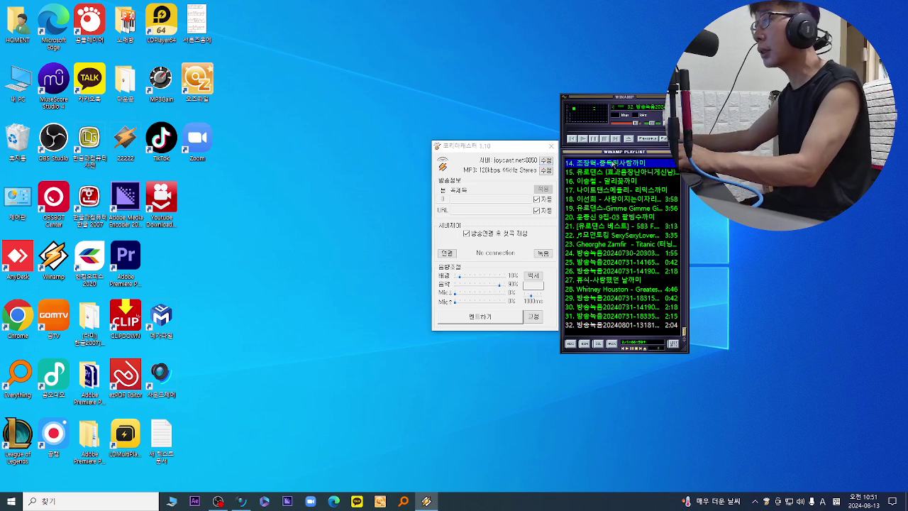
{"action": "left_click", "coordinate": [602, 325], "text": "shift"}
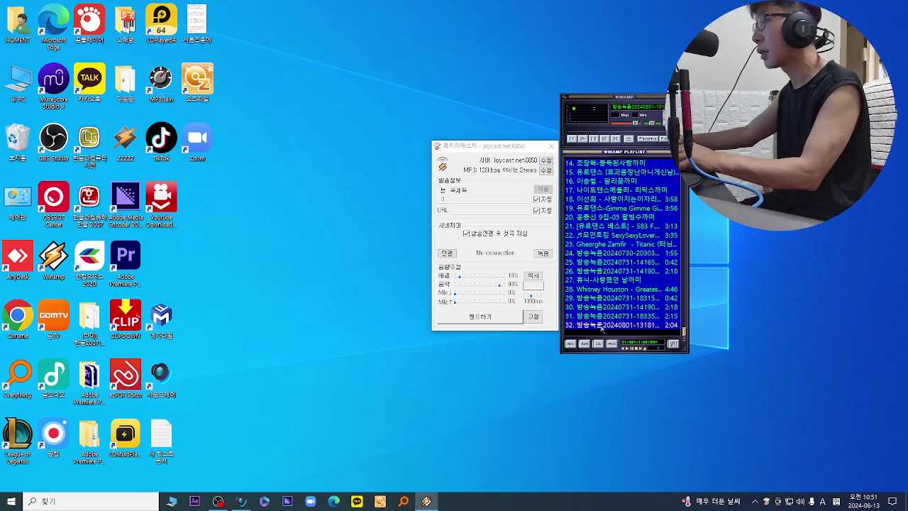
{"action": "right_click", "coordinate": [614, 272]}
{"action": "left_click", "coordinate": [643, 313]}
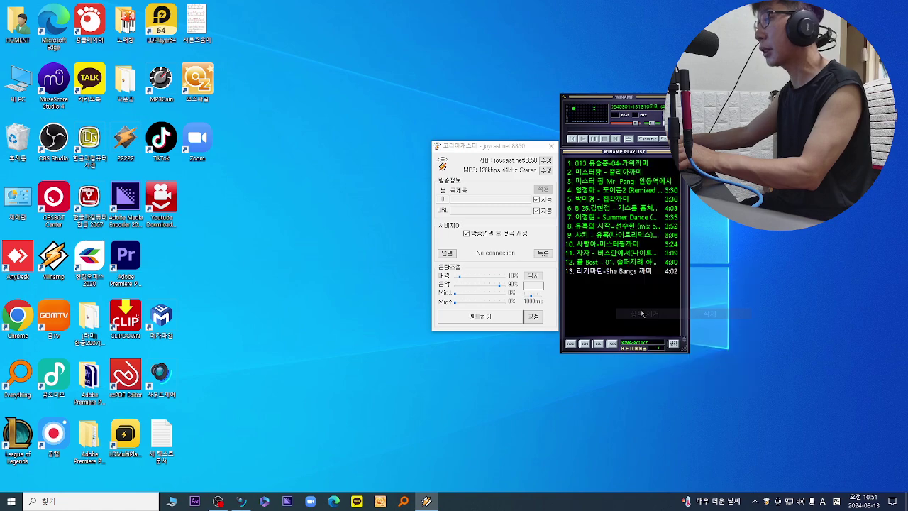
{"action": "left_click", "coordinate": [603, 163]}
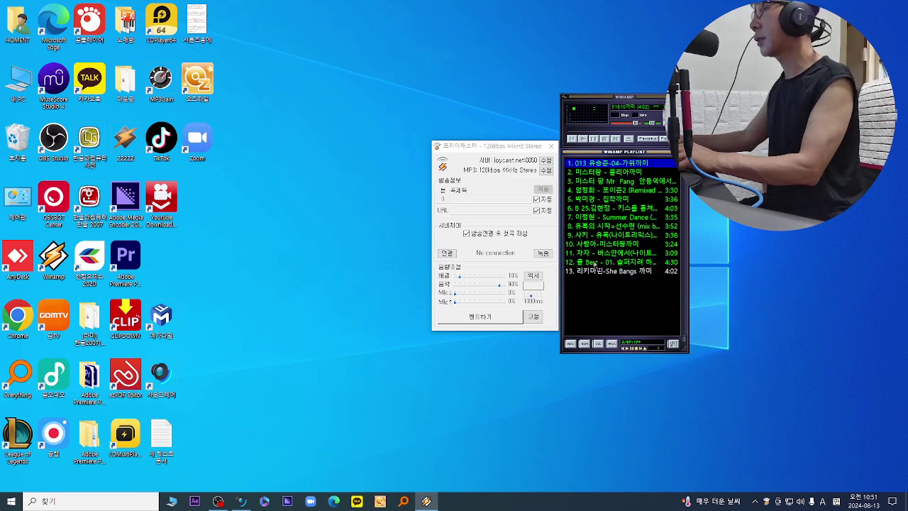
{"action": "left_click", "coordinate": [594, 271], "text": "shift"}
{"action": "right_click", "coordinate": [595, 271]}
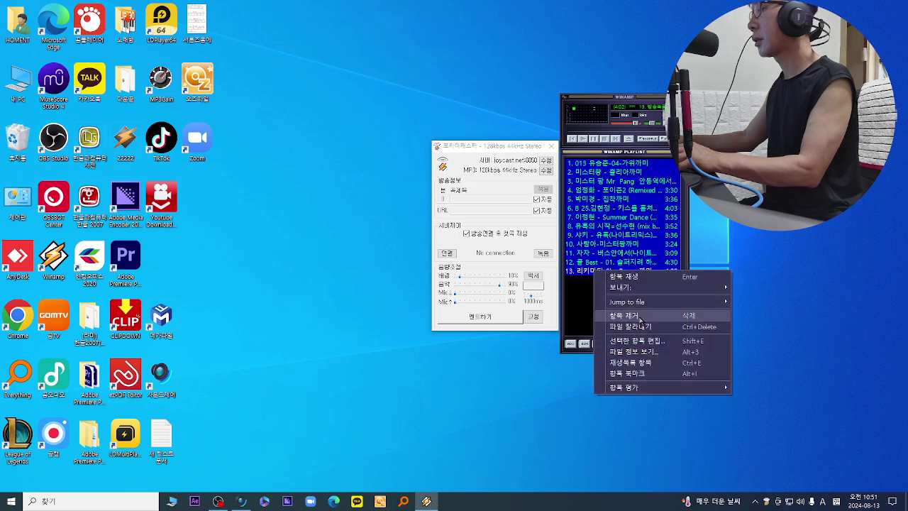
{"action": "left_click", "coordinate": [640, 318]}
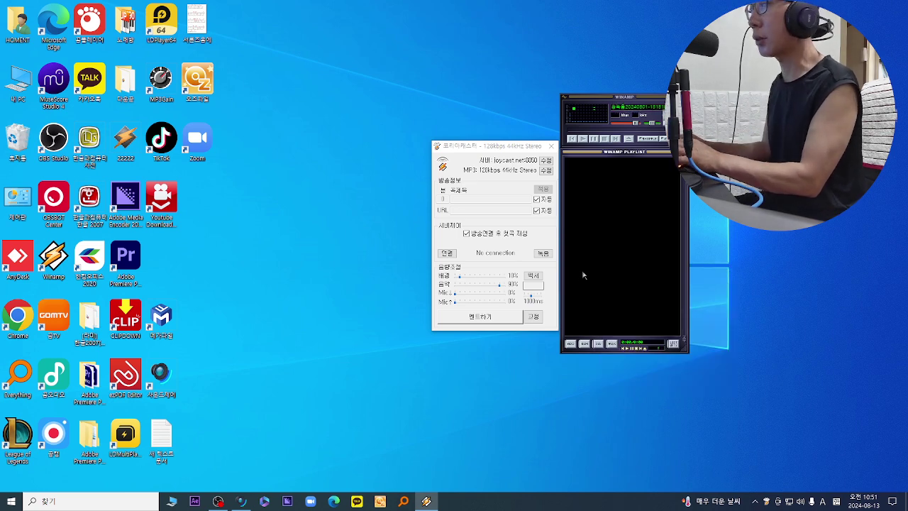
- Move the 코리아캐스터 window away from the playlist and review the address and password settings of its main broadcast server
{"action": "left_click_drag", "start_coordinate": [513, 144], "coordinate": [469, 100]}
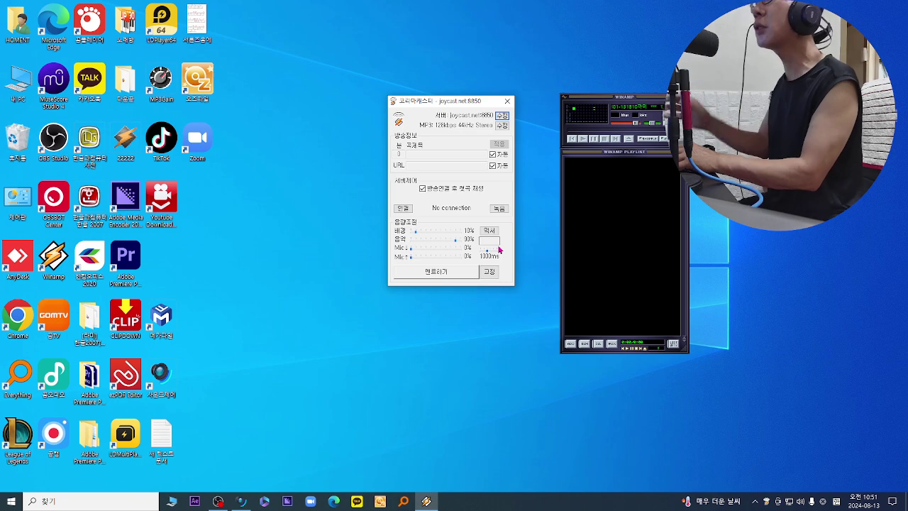
{"action": "left_click", "coordinate": [503, 121]}
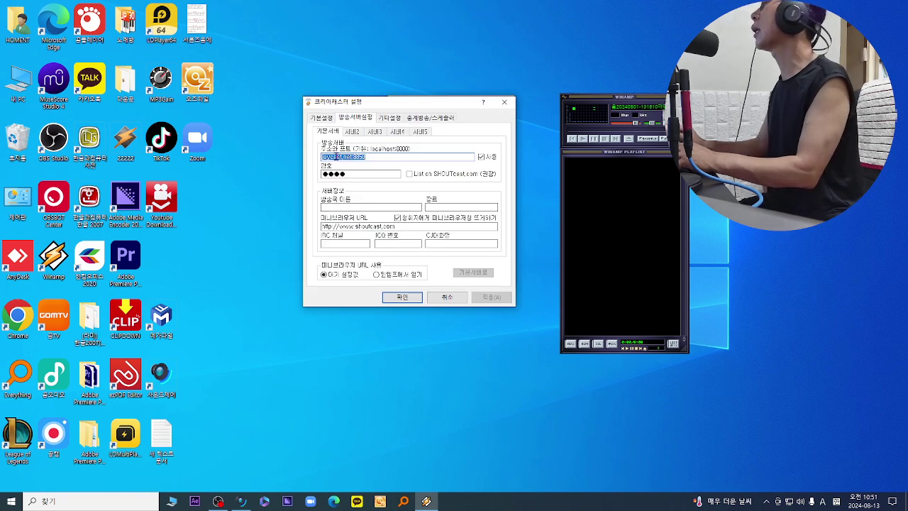
{"action": "left_click", "coordinate": [325, 156]}
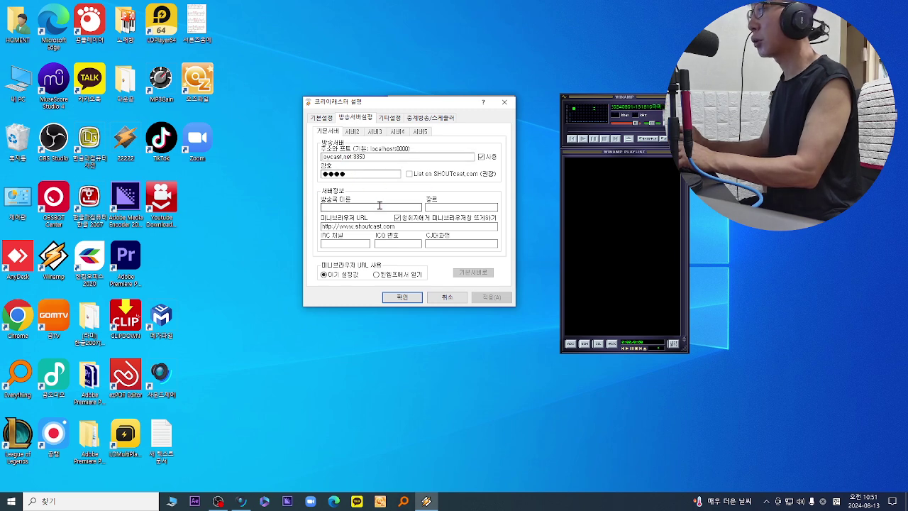
{"action": "left_click", "coordinate": [402, 298]}
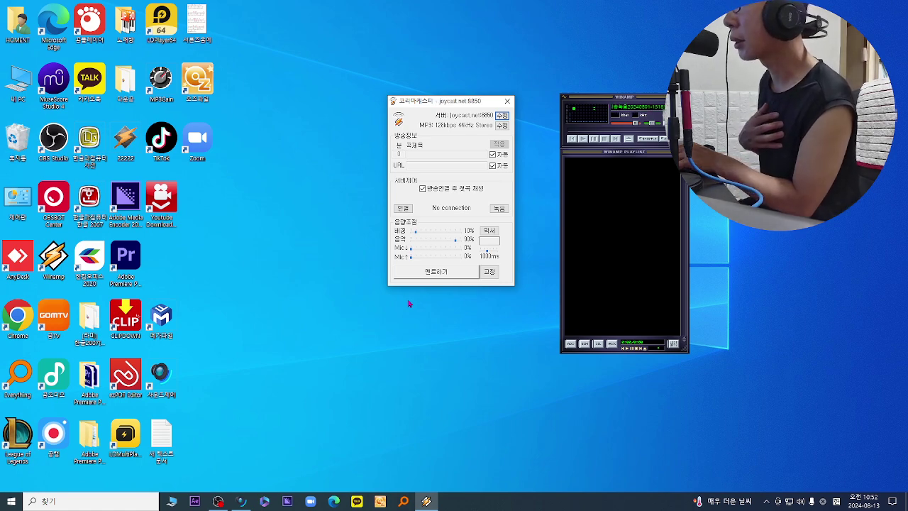
- Close 코리아캐스터 and Winamp, then relaunch Winamp and bring the 코리아캐스터 window back up
{"action": "left_click", "coordinate": [507, 102]}
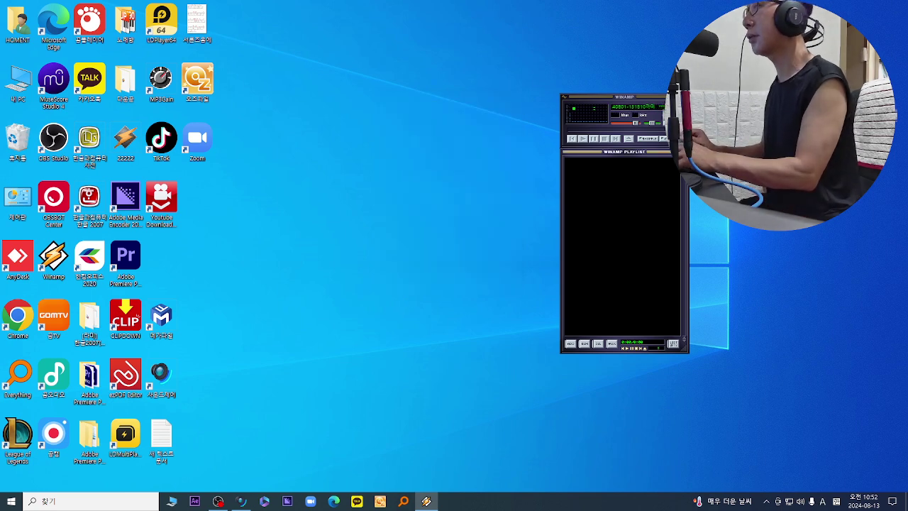
{"action": "left_click", "coordinate": [666, 97]}
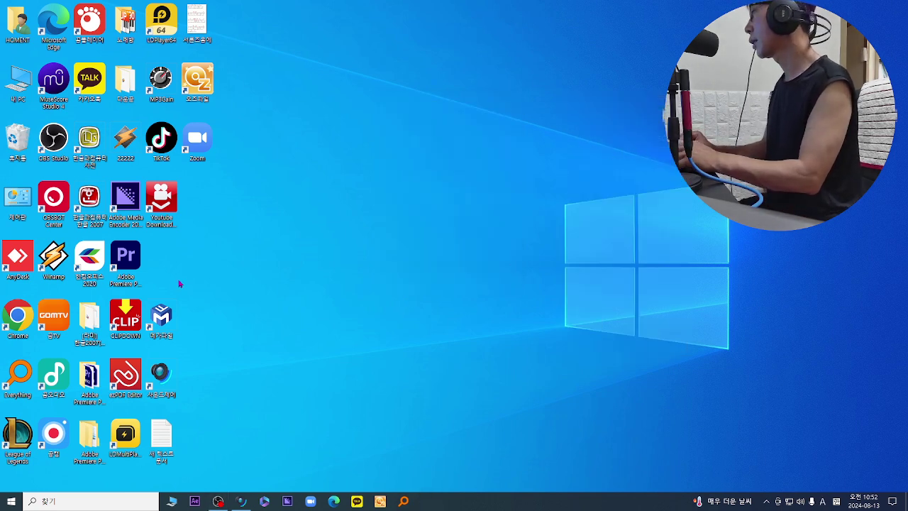
{"action": "double_click", "coordinate": [52, 266]}
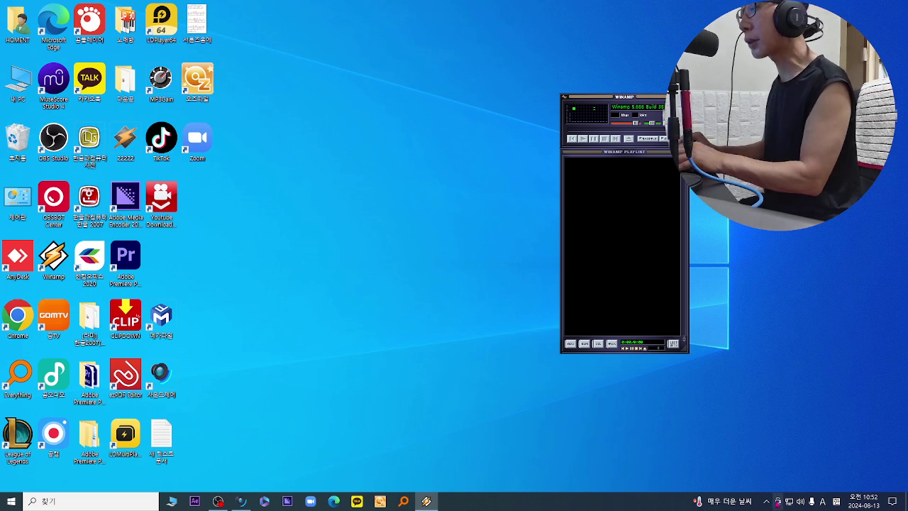
{"action": "left_click", "coordinate": [766, 501]}
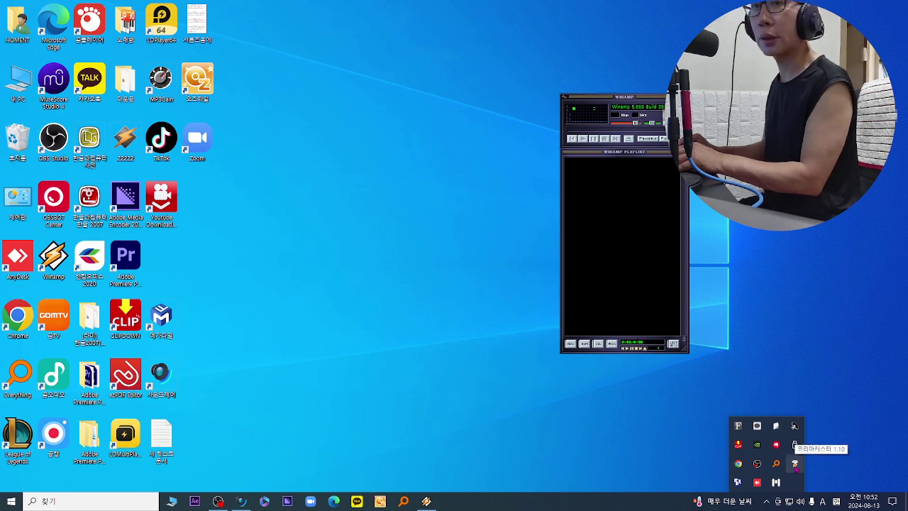
{"action": "left_click", "coordinate": [794, 465]}
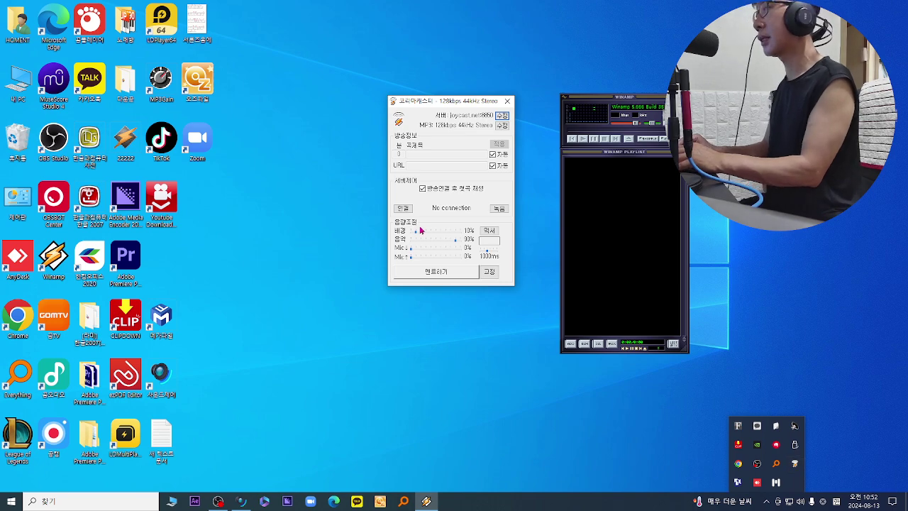
- Check the server address and port and the password field in the 코리아캐스터 broadcast server settings
{"action": "left_click", "coordinate": [502, 115]}
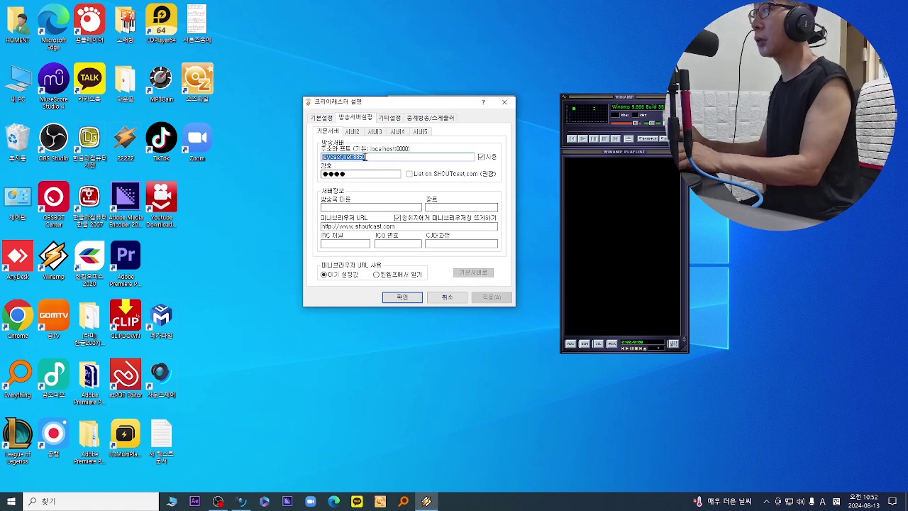
{"action": "key", "text": "Tab"}
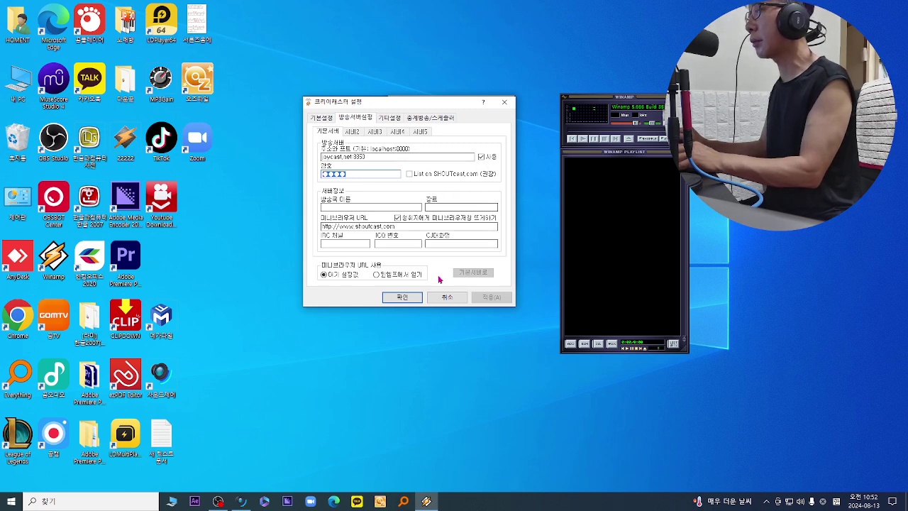
{"action": "left_click", "coordinate": [410, 300]}
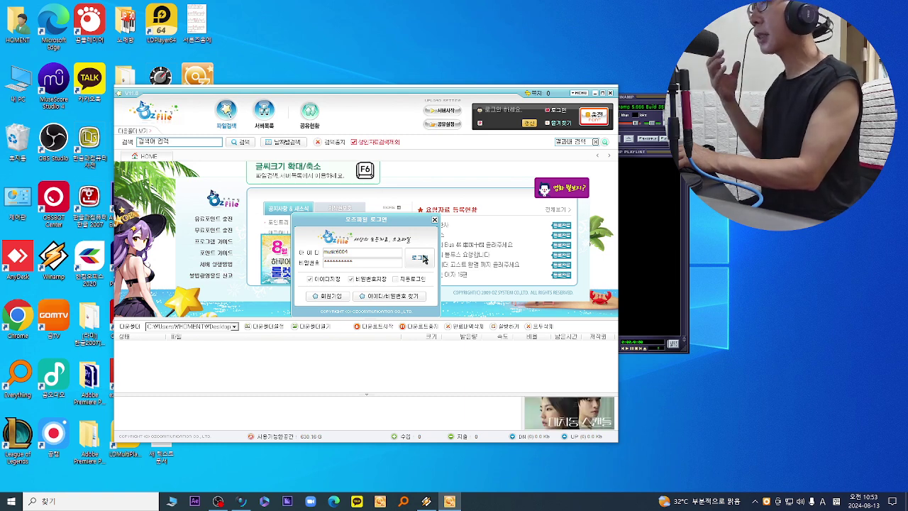
- Log in to OZ file with the saved account and close the pop-up notice
{"action": "left_click", "coordinate": [422, 258]}
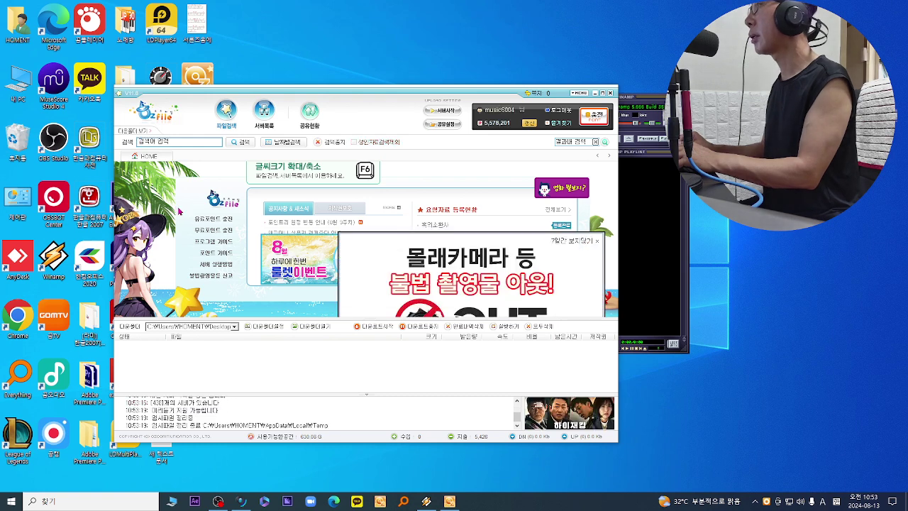
{"action": "left_click", "coordinate": [596, 241]}
- Search OZ file for 밤양갱 and download "011 비비 (BIBI) - 밤양갱.mp3"
{"action": "left_click", "coordinate": [167, 146]}
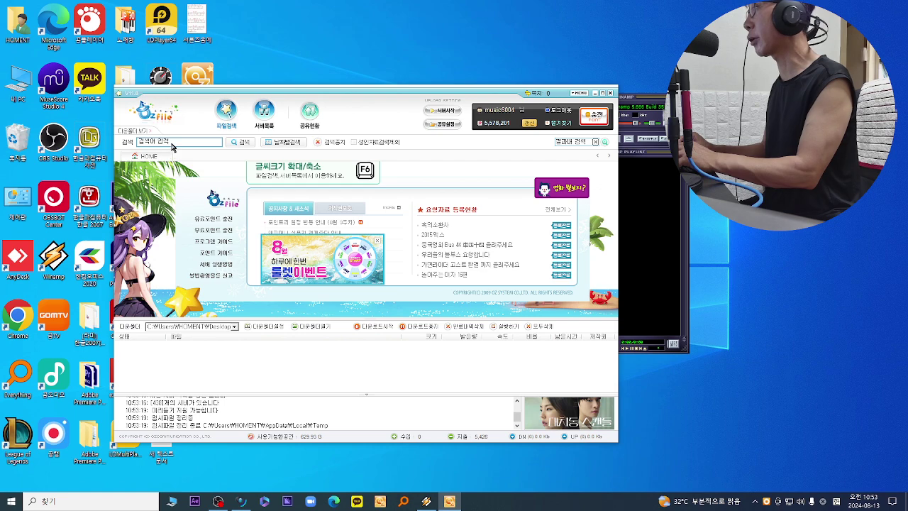
{"action": "left_click", "coordinate": [170, 147]}
{"action": "type", "text": "ㄷㄱ"}
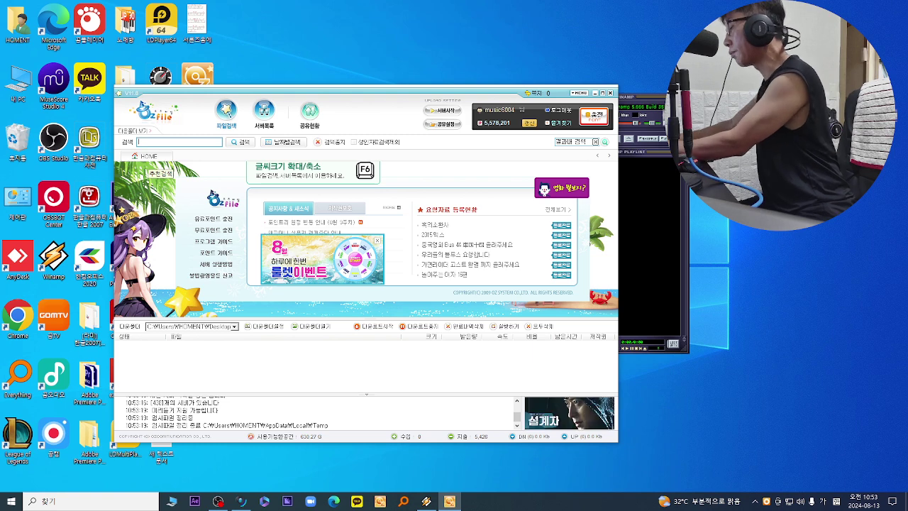
{"action": "type", "text": "방영화"}
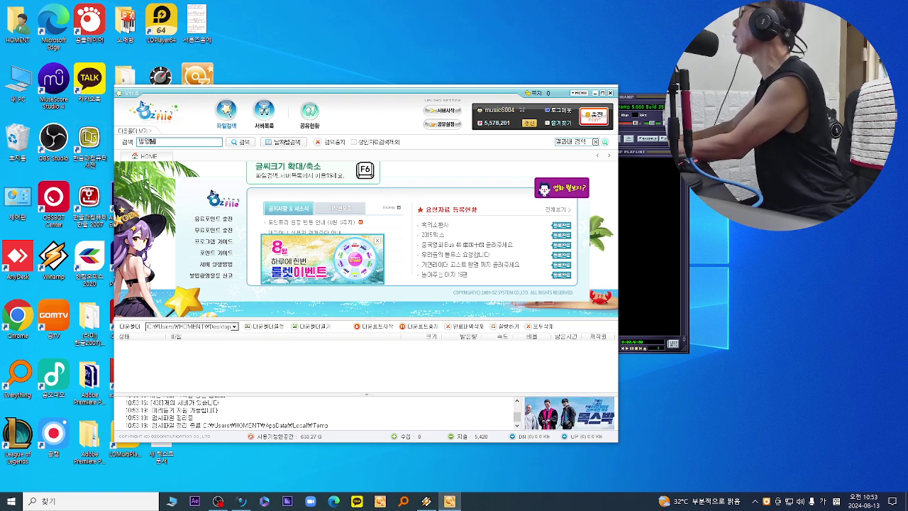
{"action": "key", "text": "Return"}
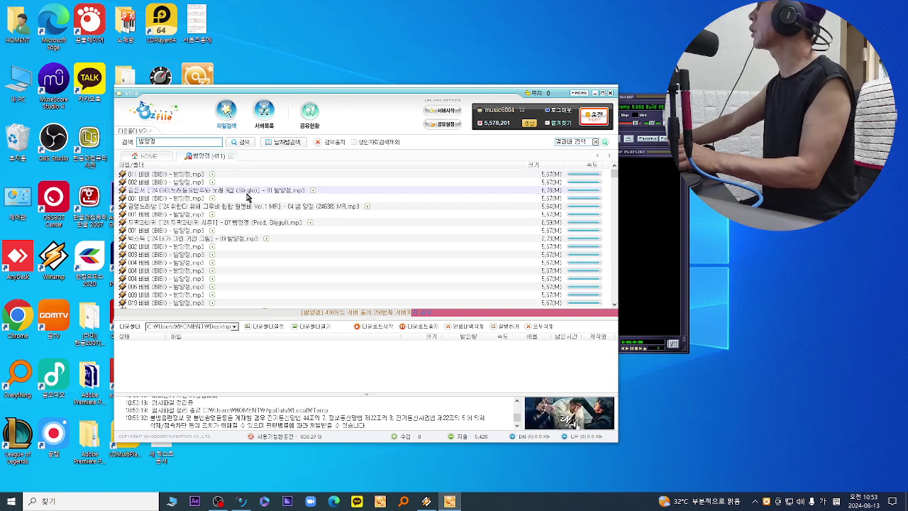
{"action": "double_click", "coordinate": [172, 175]}
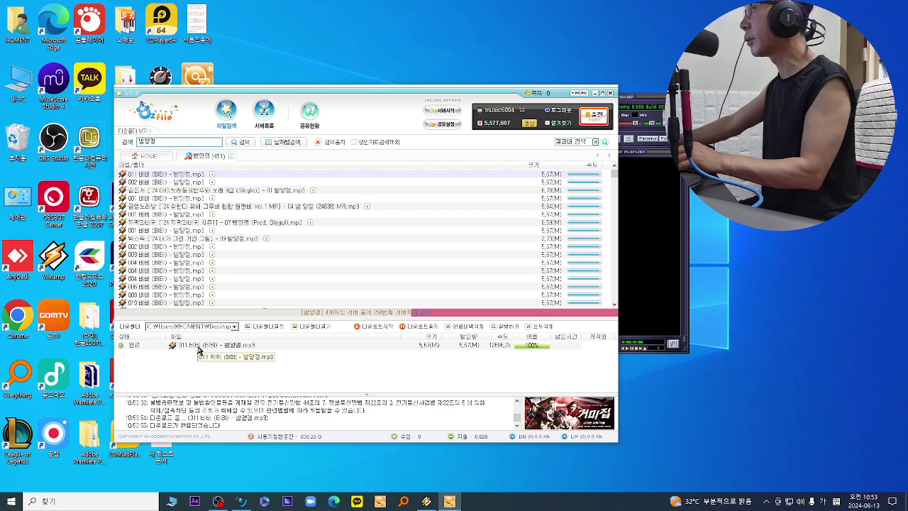
- Open the download folder, widen its name column and add "011 비비 (BIBI) - 밤양갱" to the Winamp playlist
{"action": "left_click", "coordinate": [314, 327]}
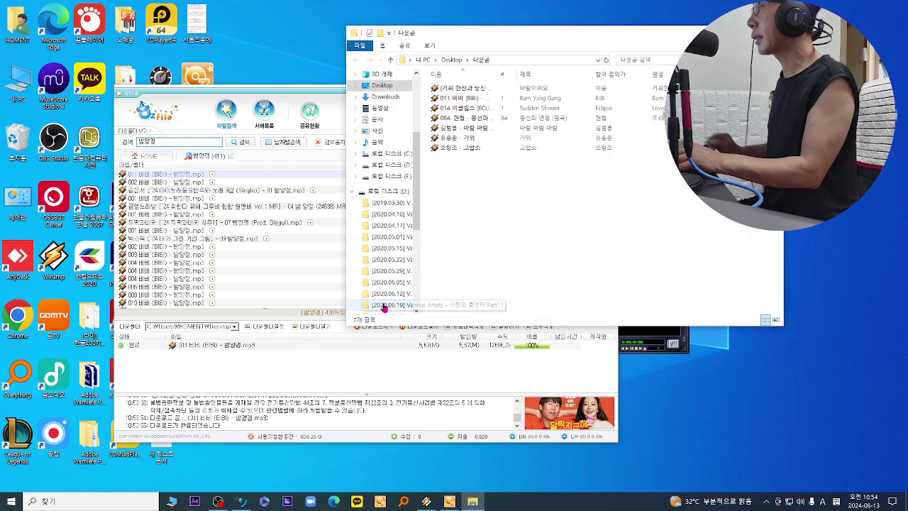
{"action": "double_click", "coordinate": [501, 75]}
{"action": "left_click", "coordinate": [462, 99]}
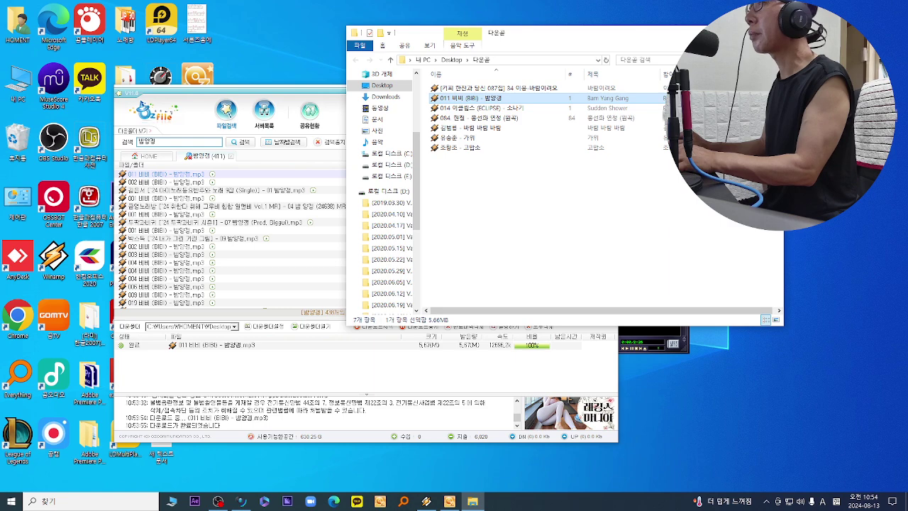
{"action": "left_click", "coordinate": [773, 32]}
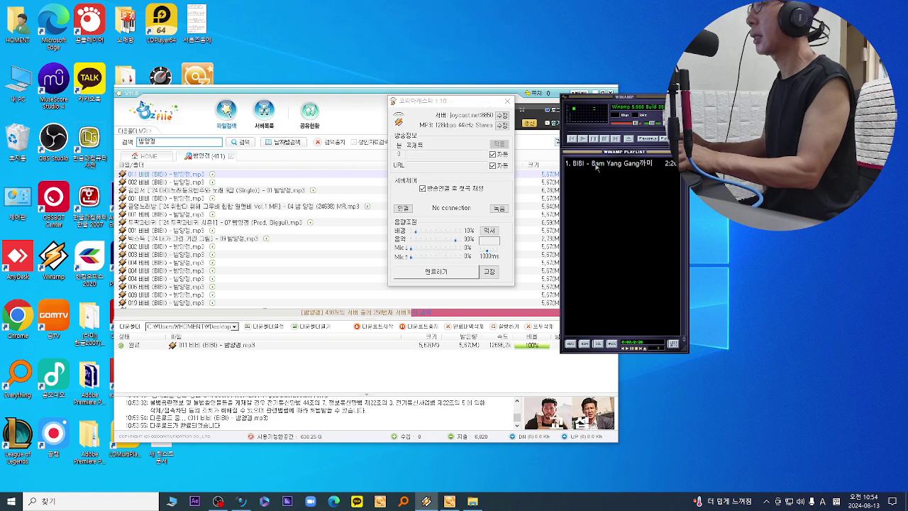
- Play the BIBI - Bam Yang Gang track in Winamp for a few seconds and pause it
{"action": "double_click", "coordinate": [596, 164]}
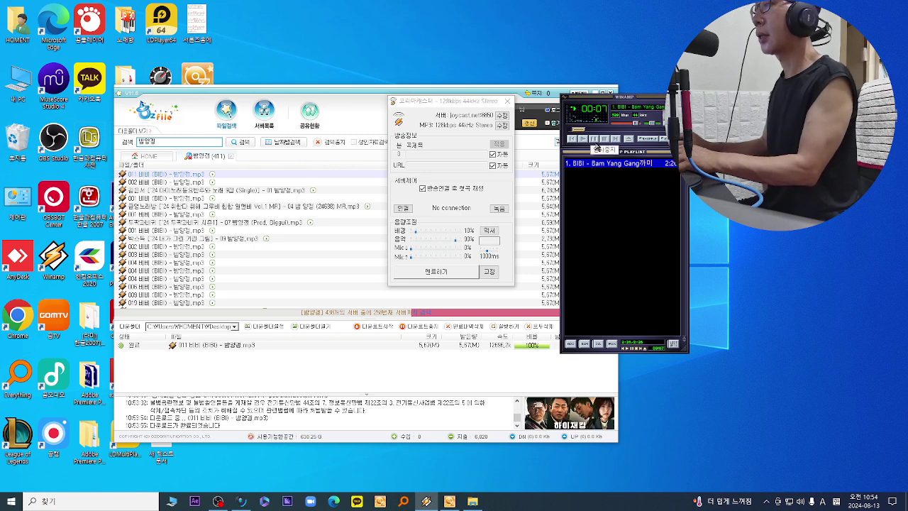
{"action": "left_click", "coordinate": [593, 139]}
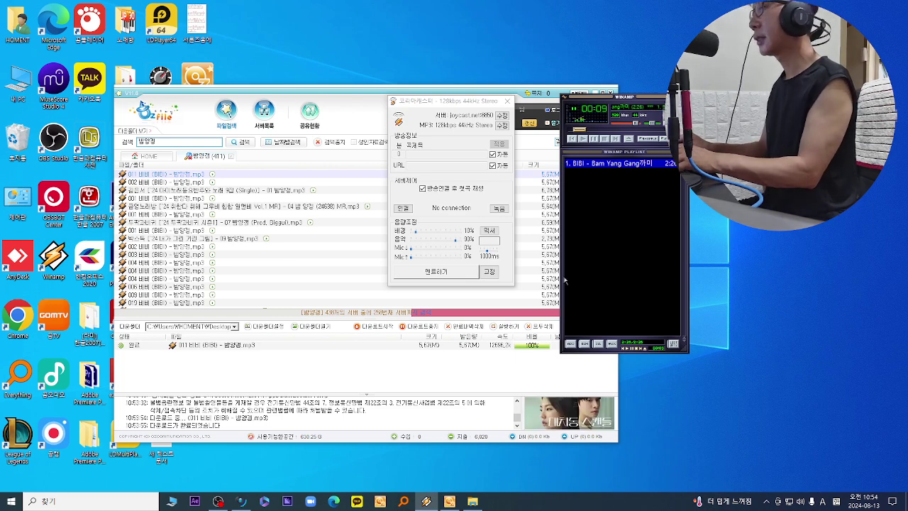
- Open Winamp's preferences and look through the input, output and visualization plug-in pages
{"action": "right_click", "coordinate": [629, 152]}
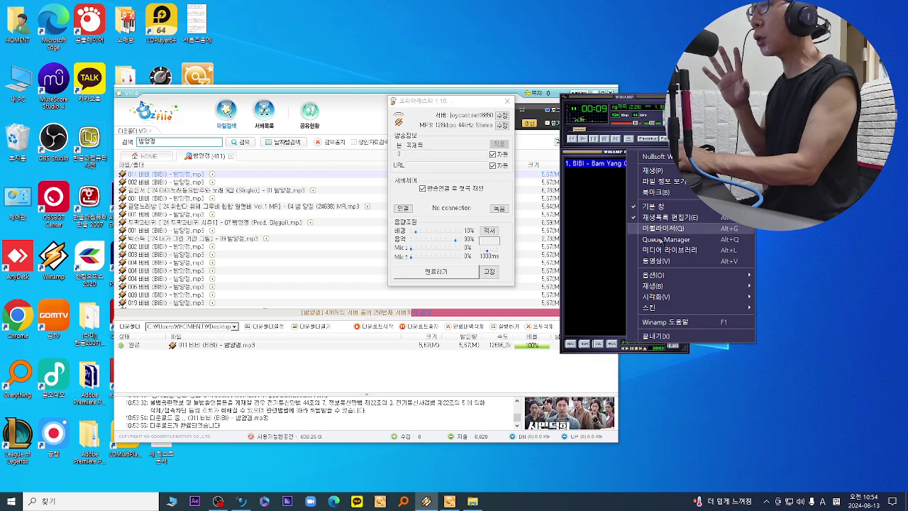
{"action": "mouse_move", "coordinate": [663, 277]}
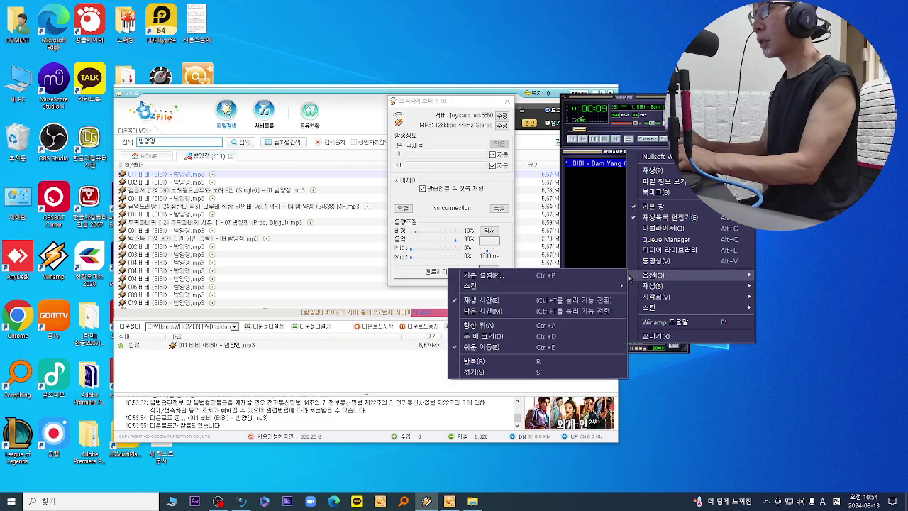
{"action": "left_click", "coordinate": [586, 278]}
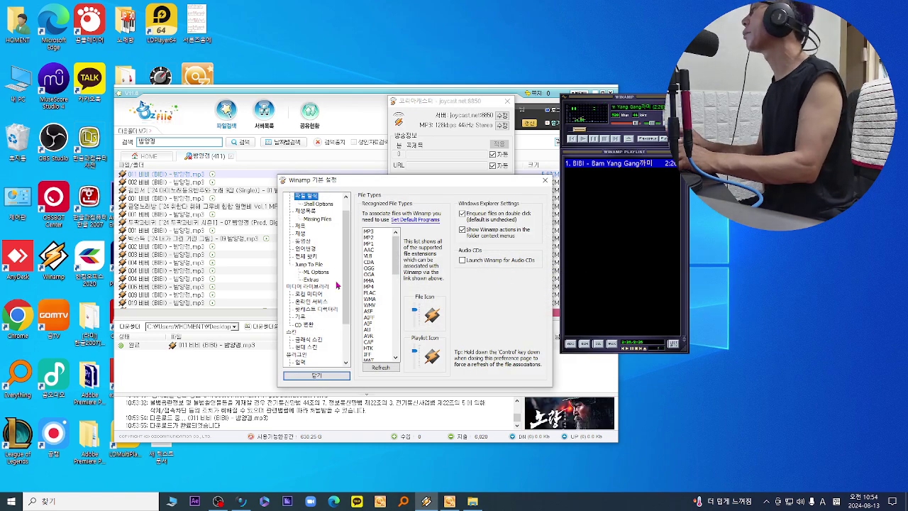
{"action": "scroll", "coordinate": [338, 284], "scroll_direction": "down", "scroll_amount": 3}
{"action": "left_click", "coordinate": [300, 310]}
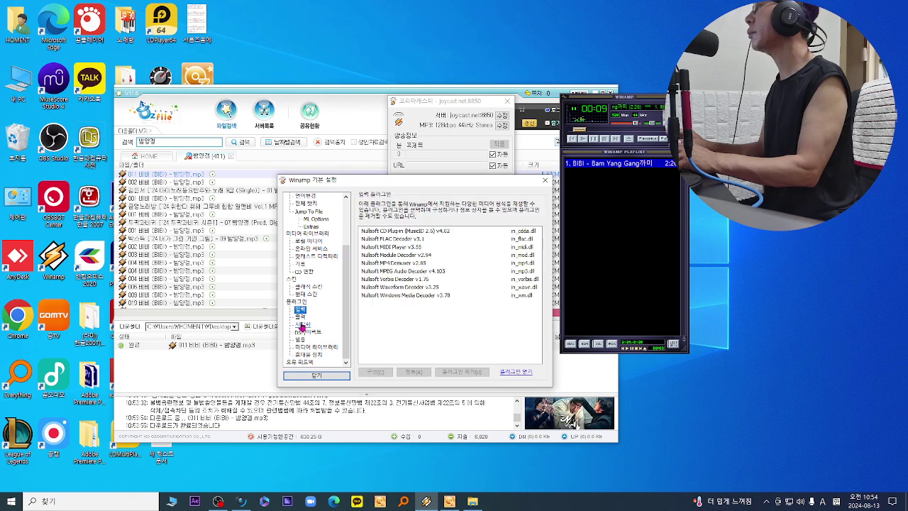
{"action": "left_click", "coordinate": [302, 324]}
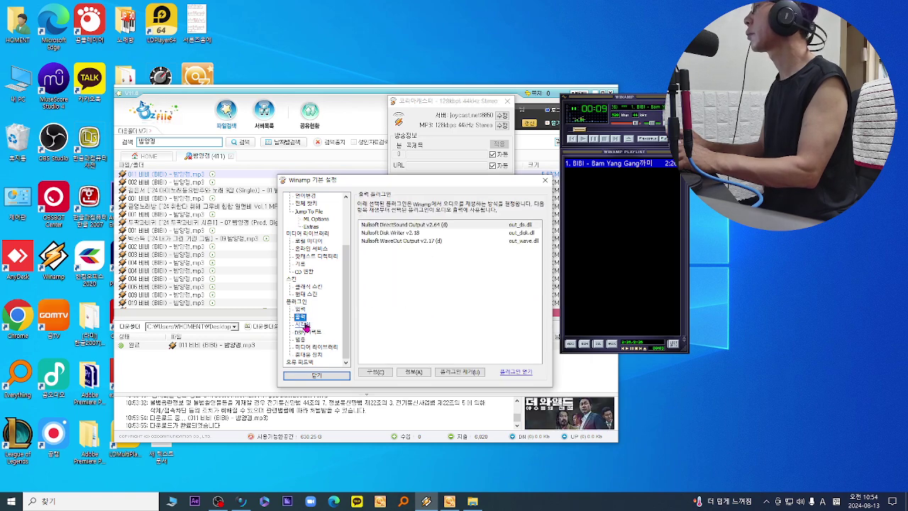
{"action": "scroll", "coordinate": [305, 290], "scroll_direction": "up", "scroll_amount": 5}
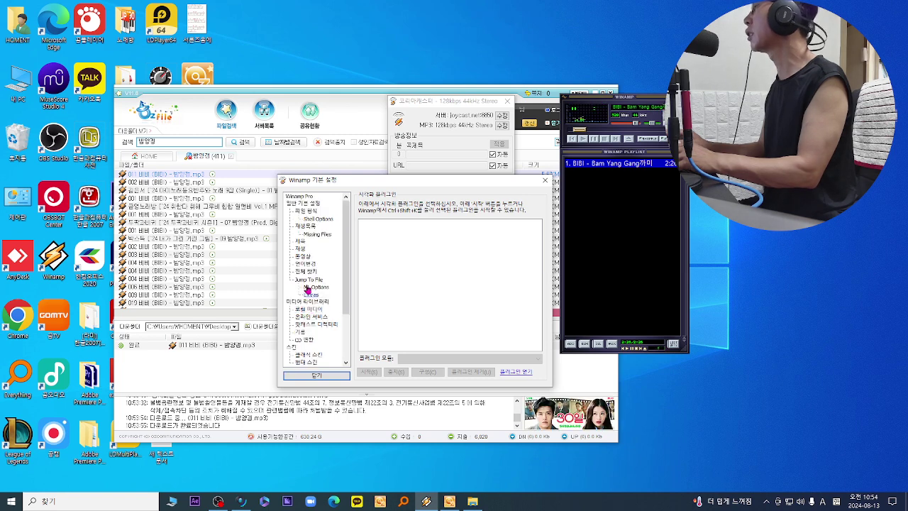
- In Winamp's title settings, replace the nickname at the end of the advanced title format and refresh the playlist titles
{"action": "left_click", "coordinate": [309, 214]}
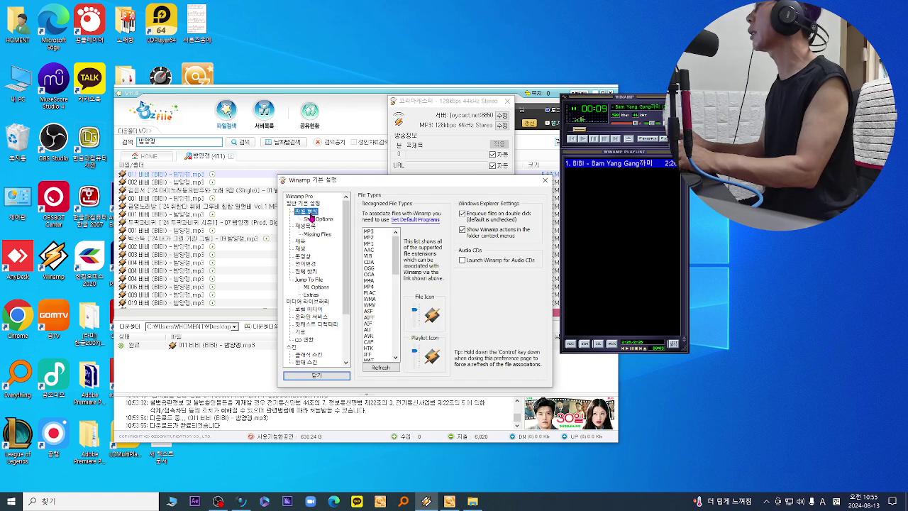
{"action": "left_click", "coordinate": [300, 242]}
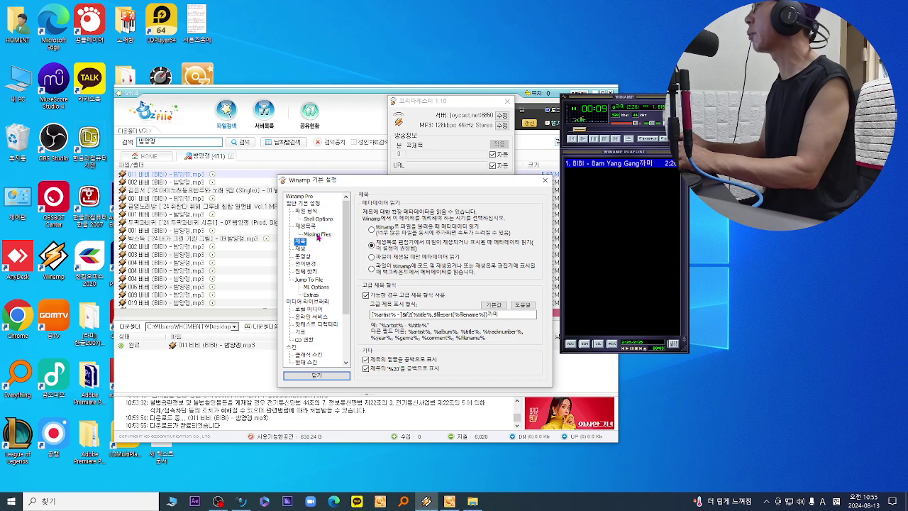
{"action": "left_click", "coordinate": [508, 314]}
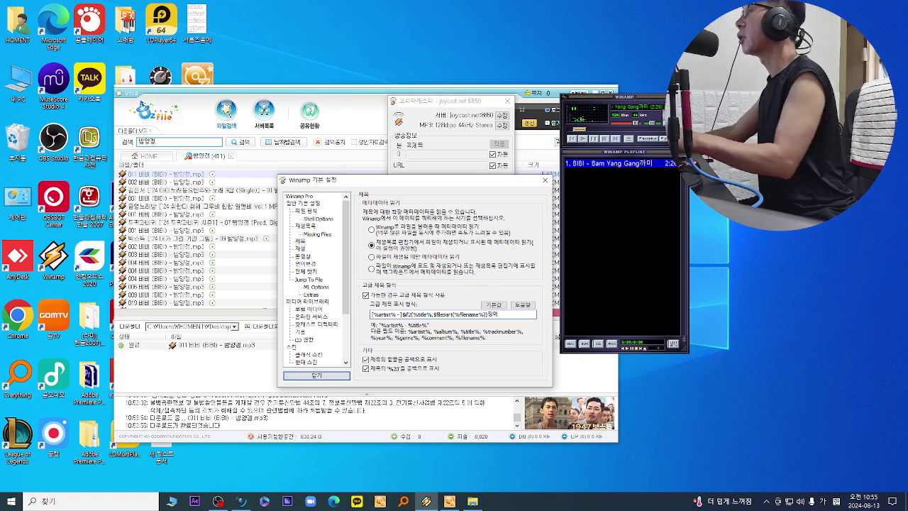
{"action": "left_click", "coordinate": [340, 380]}
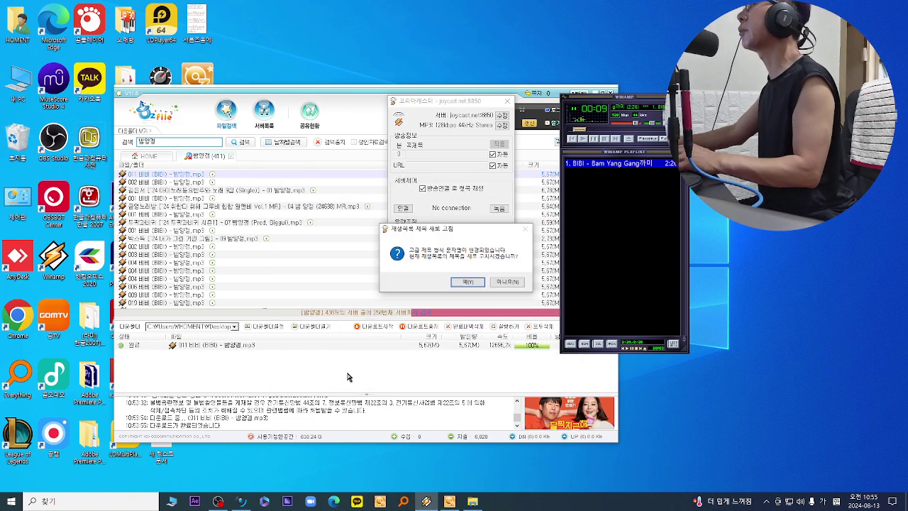
{"action": "left_click", "coordinate": [466, 282]}
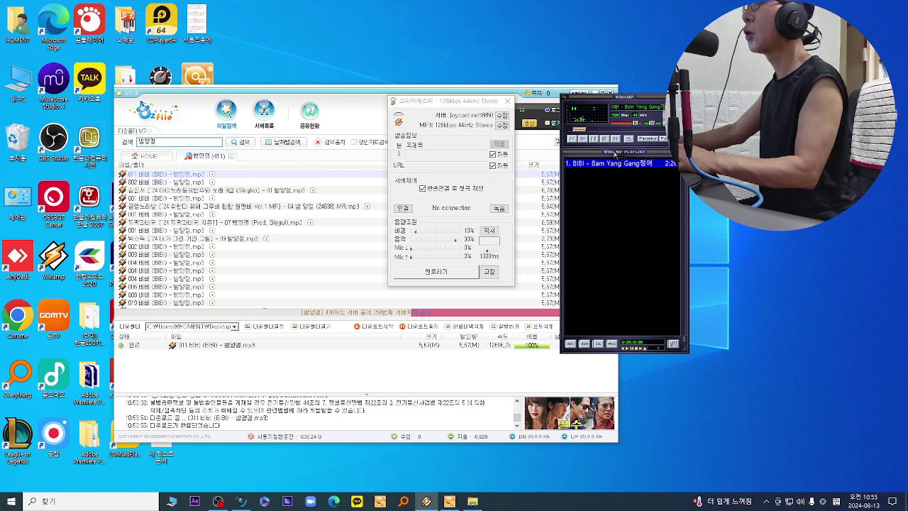
- Reopen Winamp's title settings, end the advanced title format with a different nickname and refresh the playlist titles again
{"action": "right_click", "coordinate": [615, 152]}
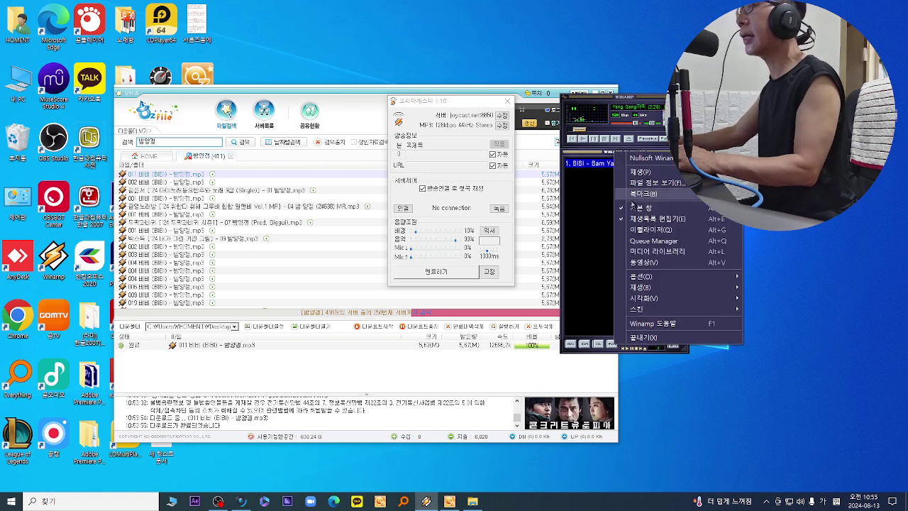
{"action": "mouse_move", "coordinate": [642, 280]}
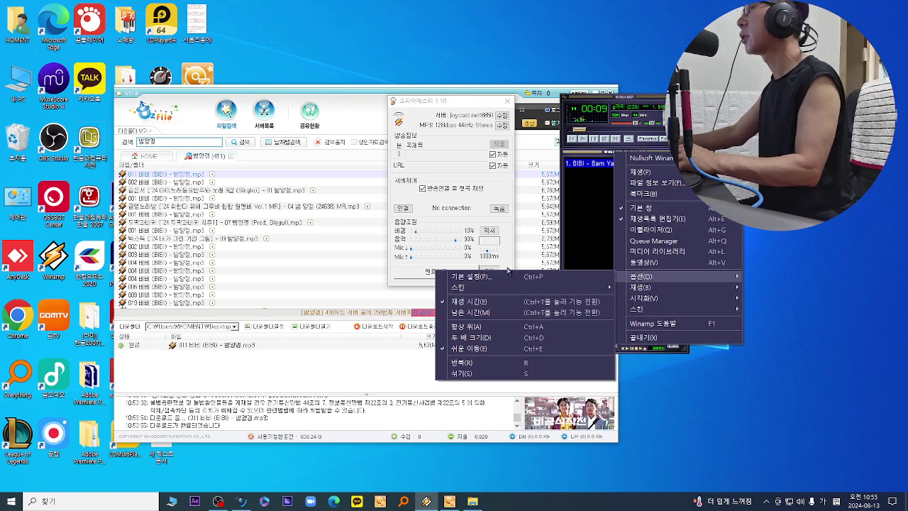
{"action": "left_click", "coordinate": [496, 277]}
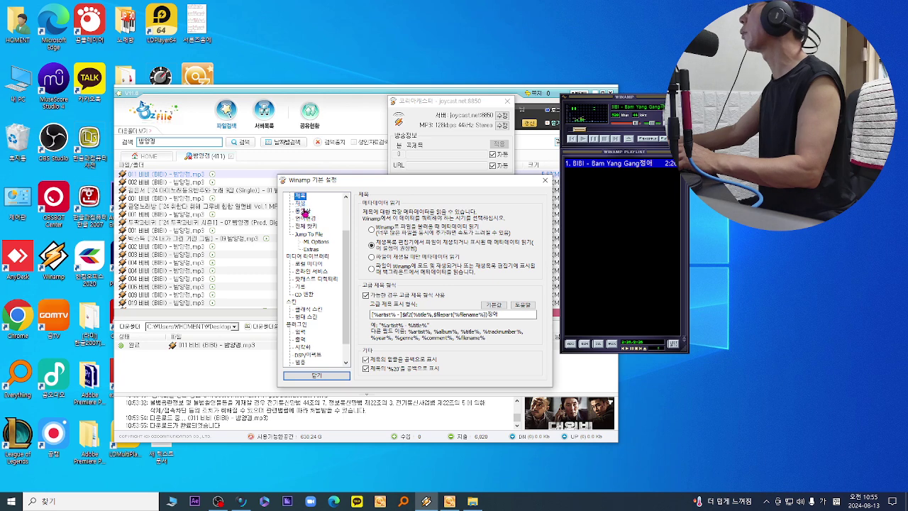
{"action": "left_click", "coordinate": [517, 313]}
{"action": "key", "text": "BackSpace"}
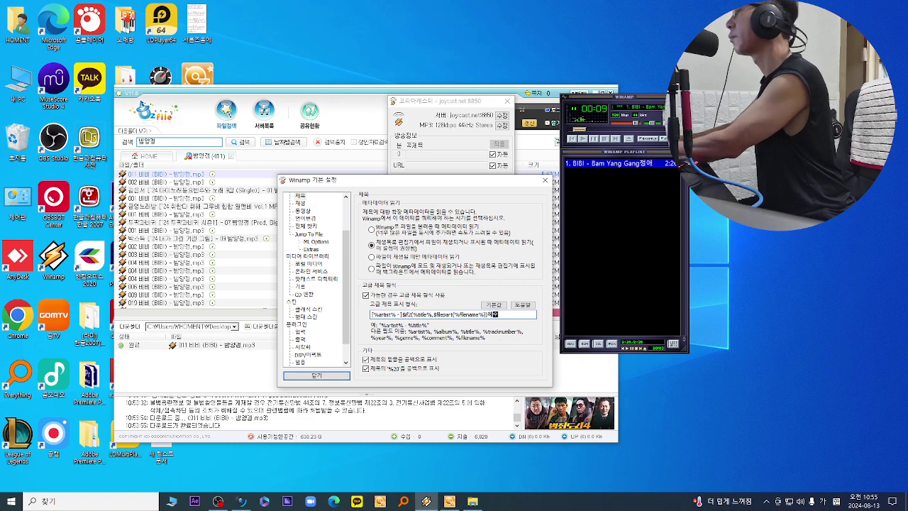
{"action": "left_click", "coordinate": [305, 379]}
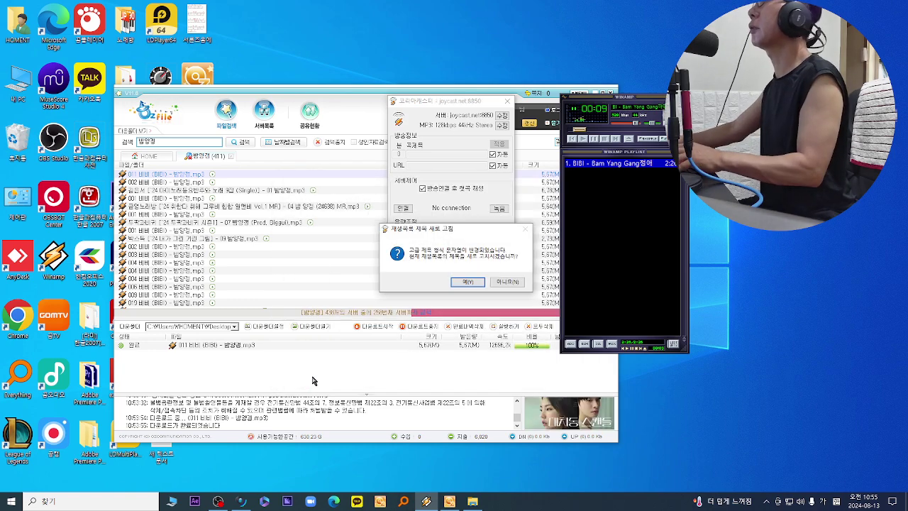
{"action": "left_click", "coordinate": [476, 284]}
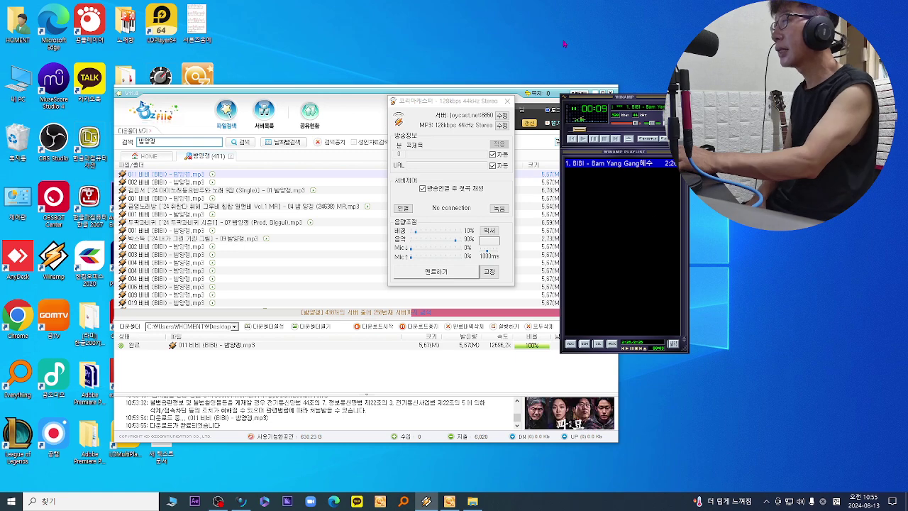
- Minimize OZ file and bring up the 사운드제어 sound controller with its level sliders expanded
{"action": "left_click", "coordinate": [507, 102]}
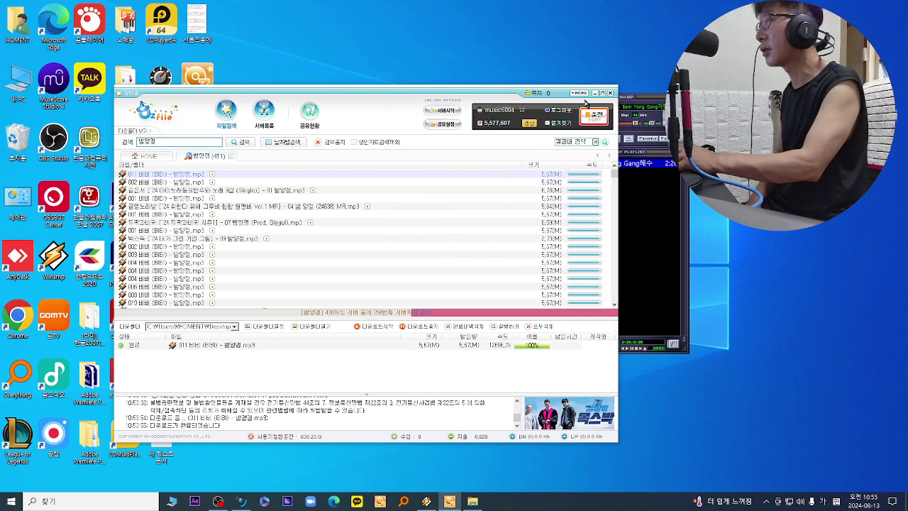
{"action": "left_click", "coordinate": [594, 95]}
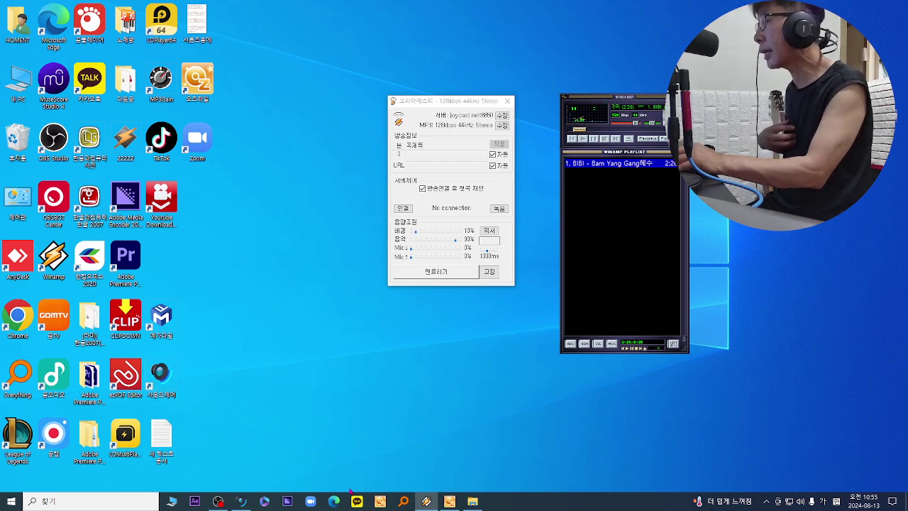
{"action": "left_click", "coordinate": [241, 501]}
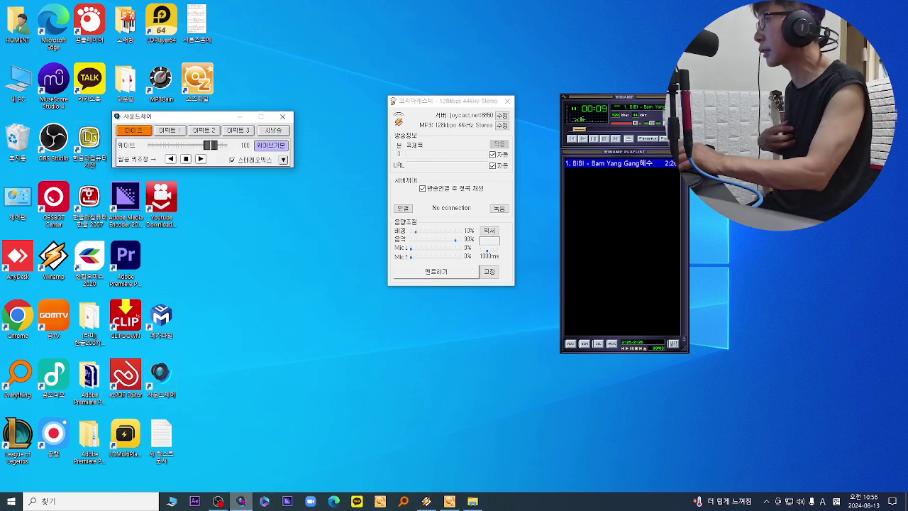
{"action": "left_click", "coordinate": [141, 132]}
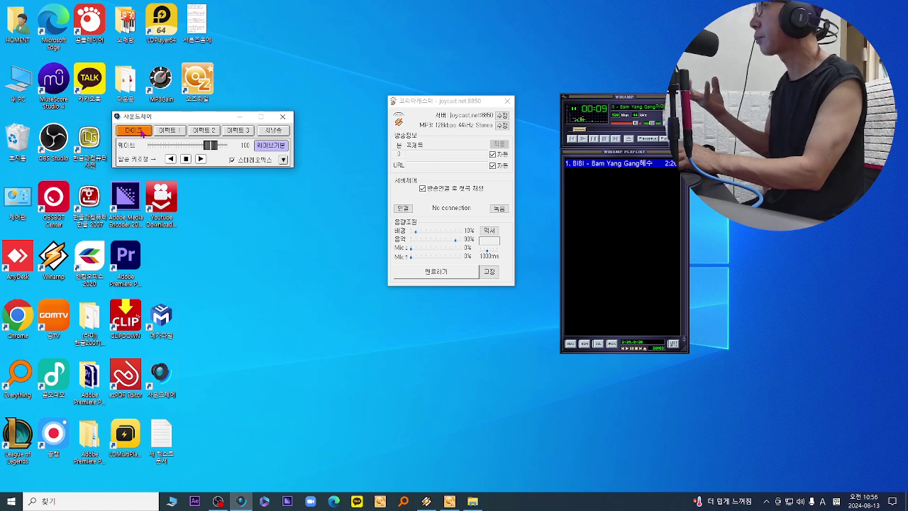
{"action": "left_click", "coordinate": [284, 162]}
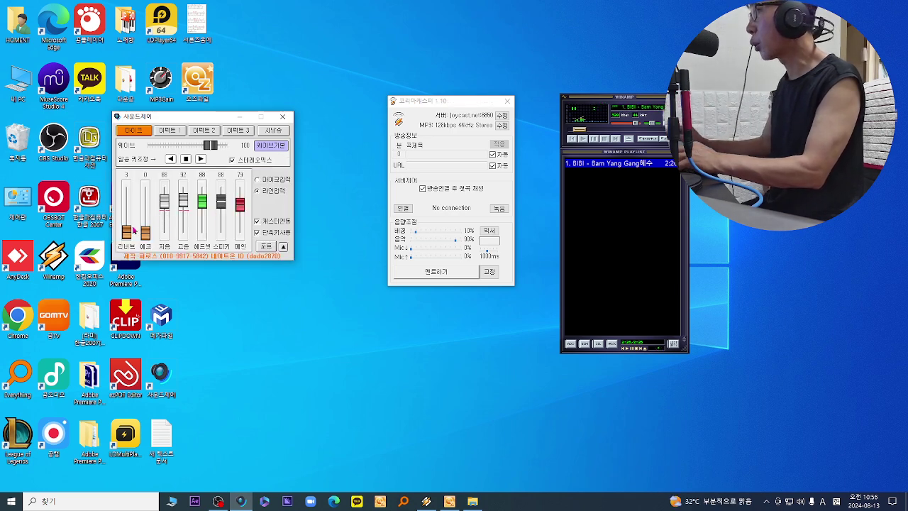
- In 사운드제어, set reverb and echo to 0, headset to 84, speaker to 86, main to 90 and wave to 122
{"action": "left_click_drag", "start_coordinate": [128, 240], "coordinate": [147, 246]}
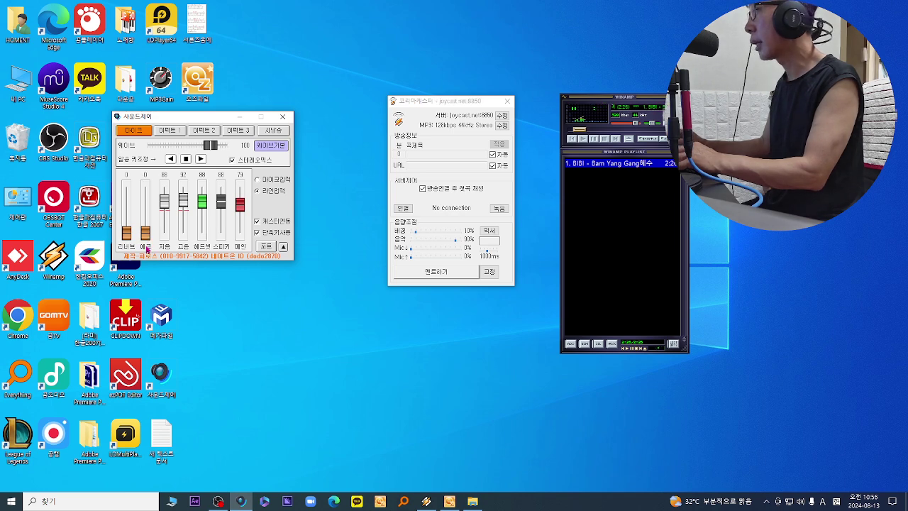
{"action": "left_click_drag", "start_coordinate": [202, 204], "coordinate": [240, 204]}
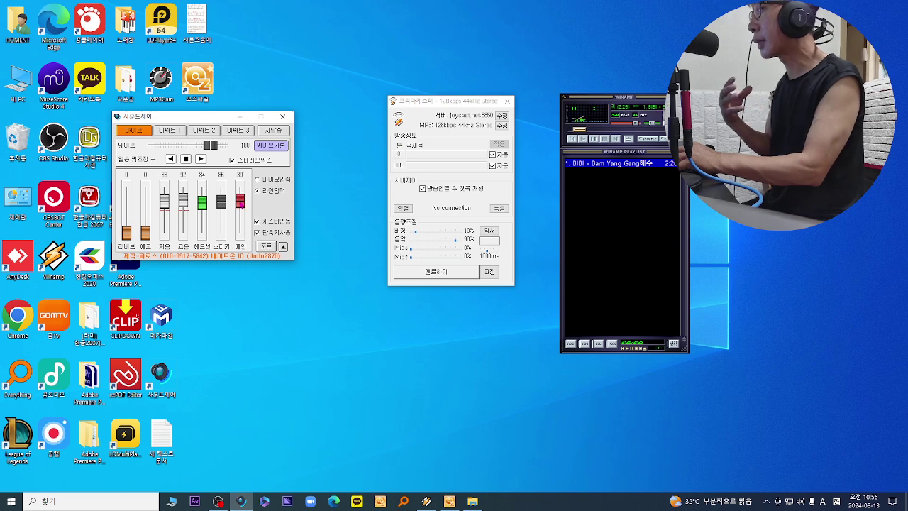
{"action": "mouse_move", "coordinate": [212, 148]}
{"action": "left_mouse_down"}
{"action": "mouse_move", "coordinate": [168, 146]}
{"action": "mouse_move", "coordinate": [244, 149]}
{"action": "mouse_move", "coordinate": [225, 148]}
{"action": "left_mouse_up"}
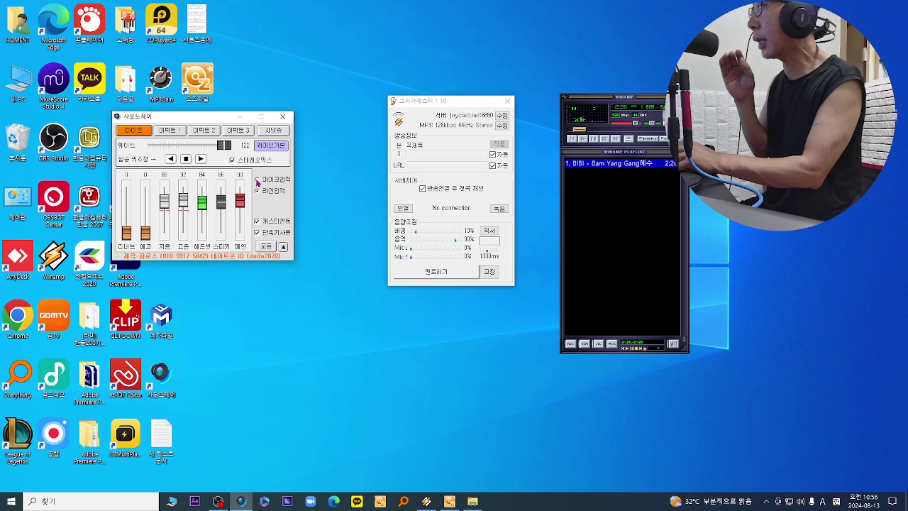
- Switch the 이펙트 1 effect on and back off, and minimize and restore the 사운드제어 window
{"action": "left_click", "coordinate": [164, 132]}
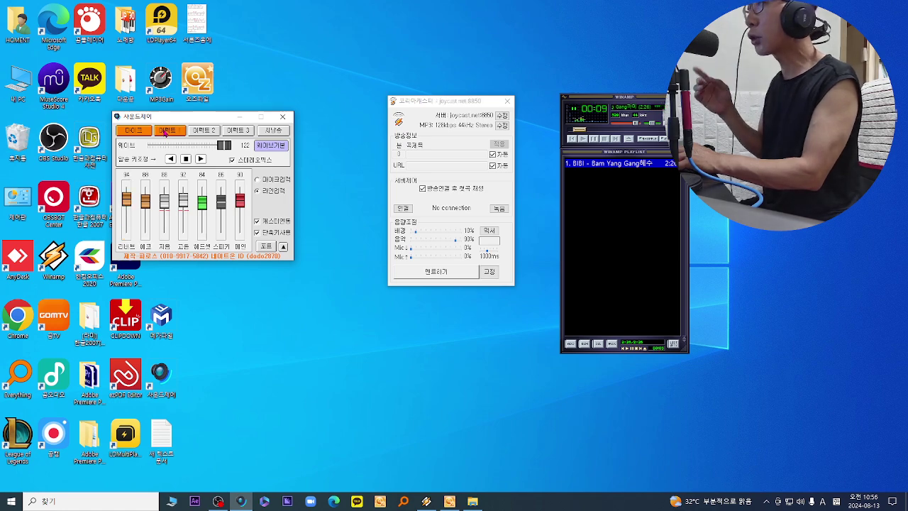
{"action": "left_click", "coordinate": [164, 132]}
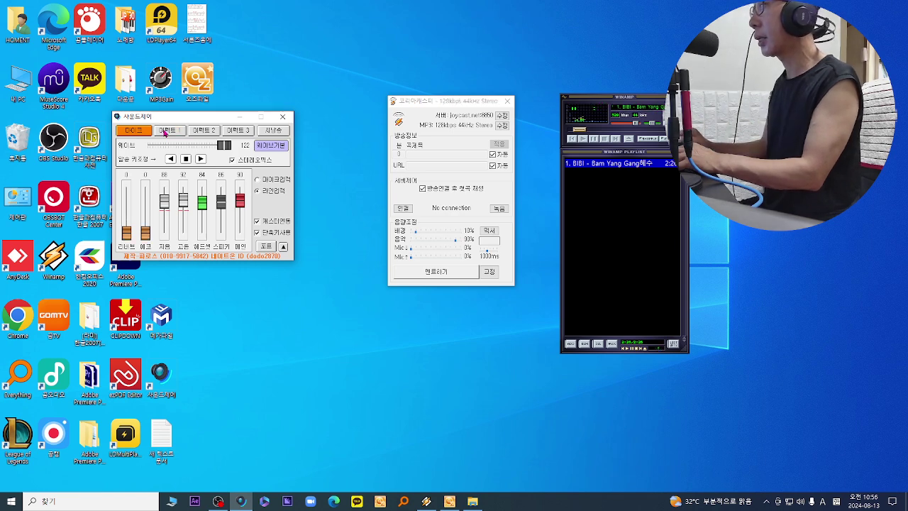
{"action": "left_click", "coordinate": [242, 119]}
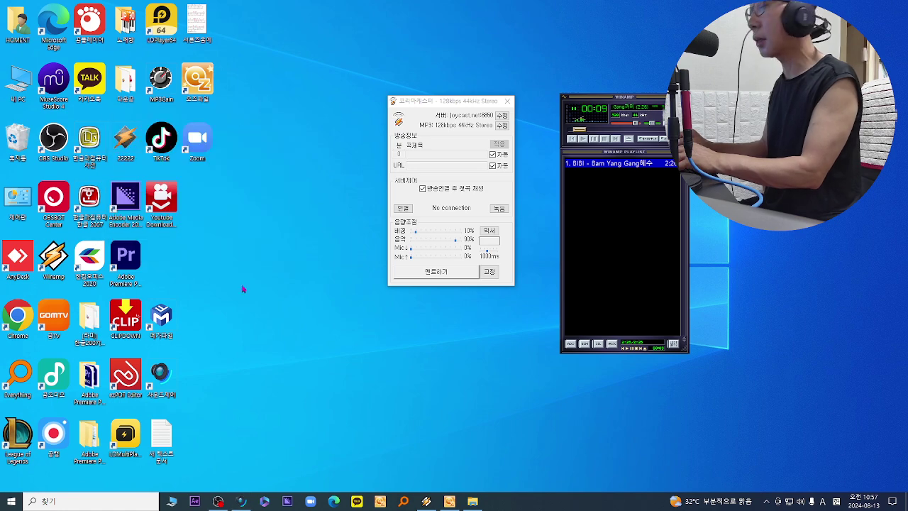
{"action": "left_click", "coordinate": [241, 501]}
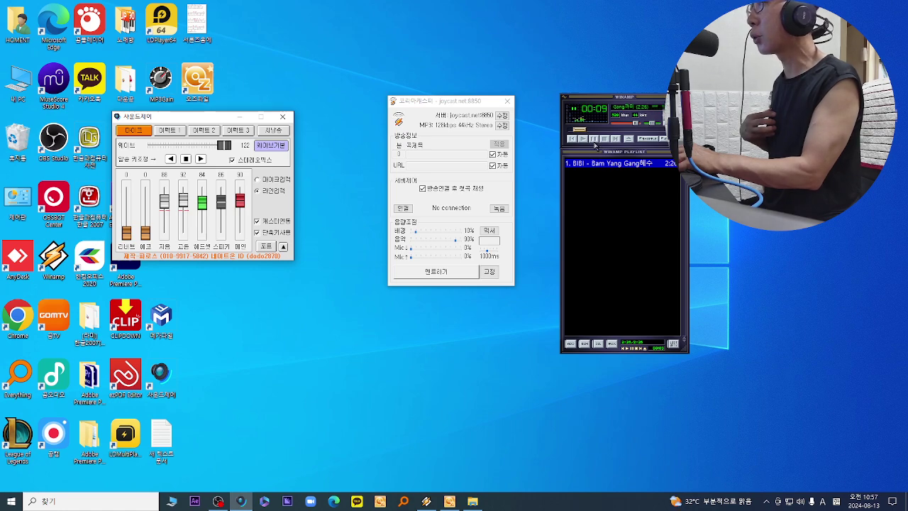
- Resume the song in Winamp, turn the microphone off and back on while it plays, and pause the song
{"action": "left_click", "coordinate": [595, 139]}
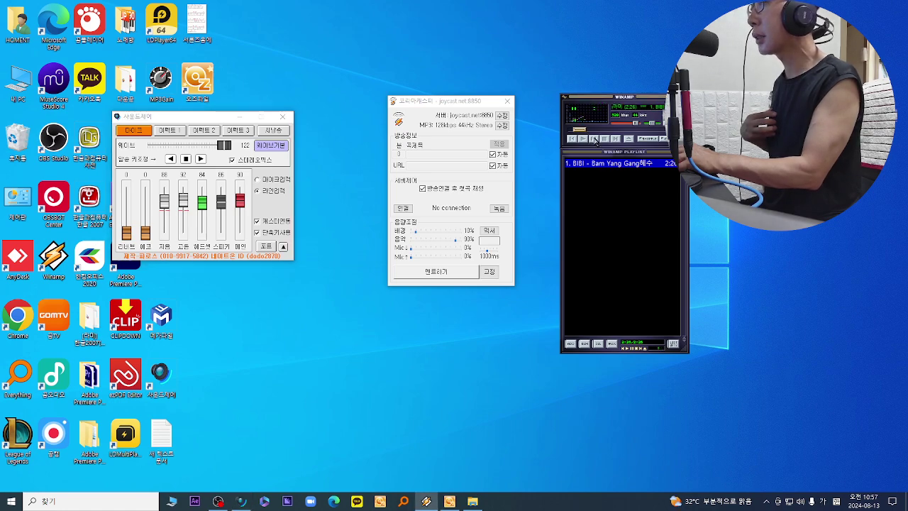
{"action": "left_click", "coordinate": [128, 133]}
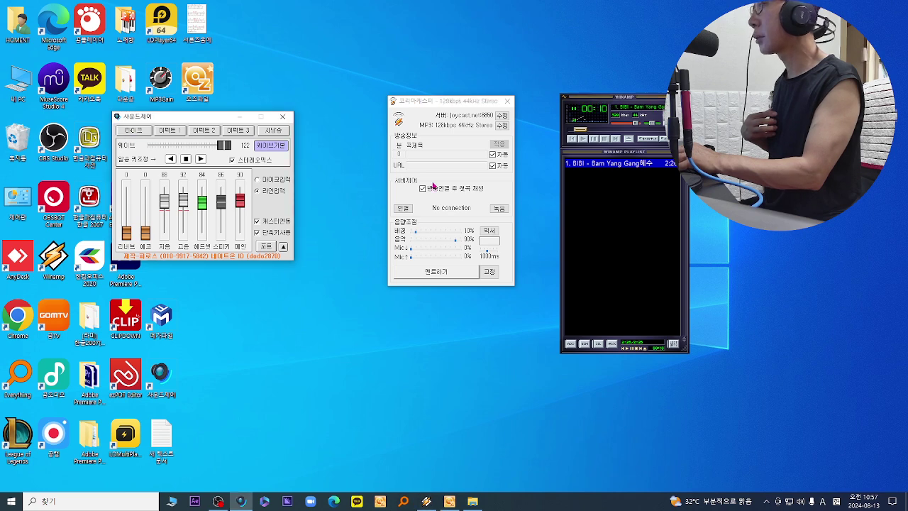
{"action": "left_click", "coordinate": [582, 139]}
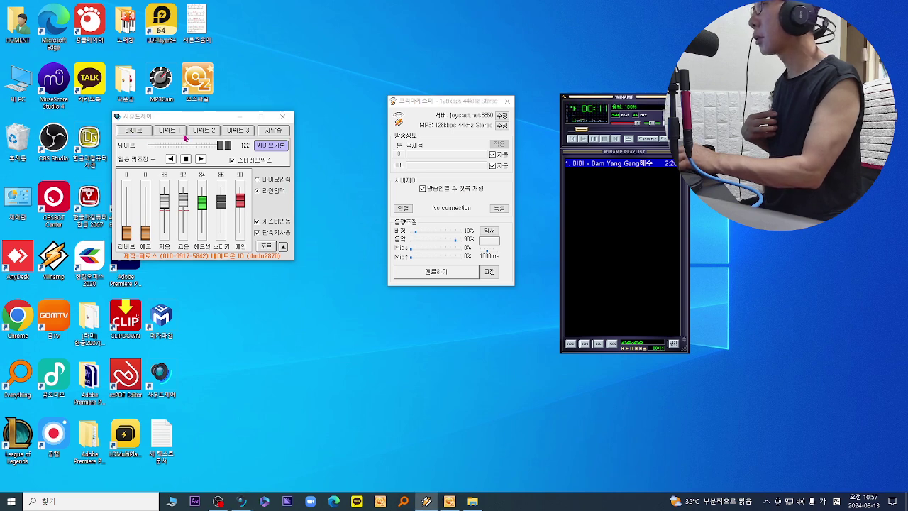
{"action": "left_click", "coordinate": [134, 133]}
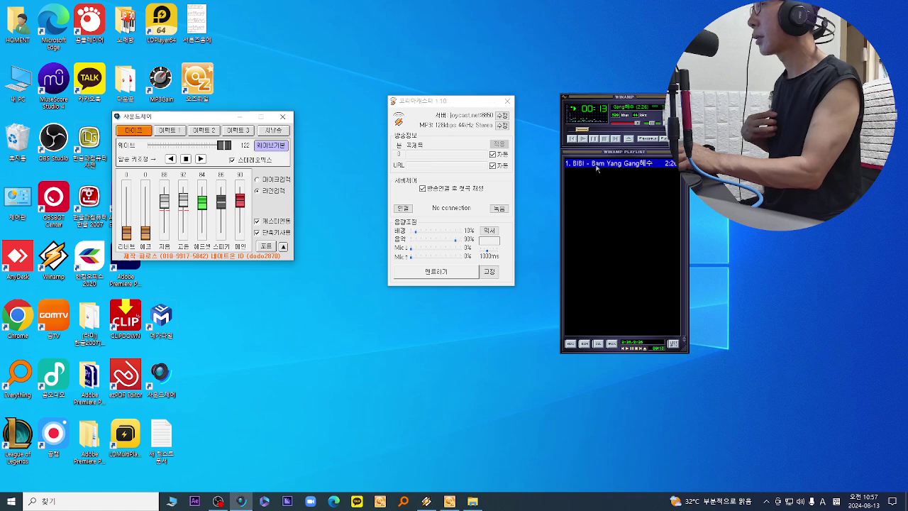
{"action": "left_click", "coordinate": [594, 139]}
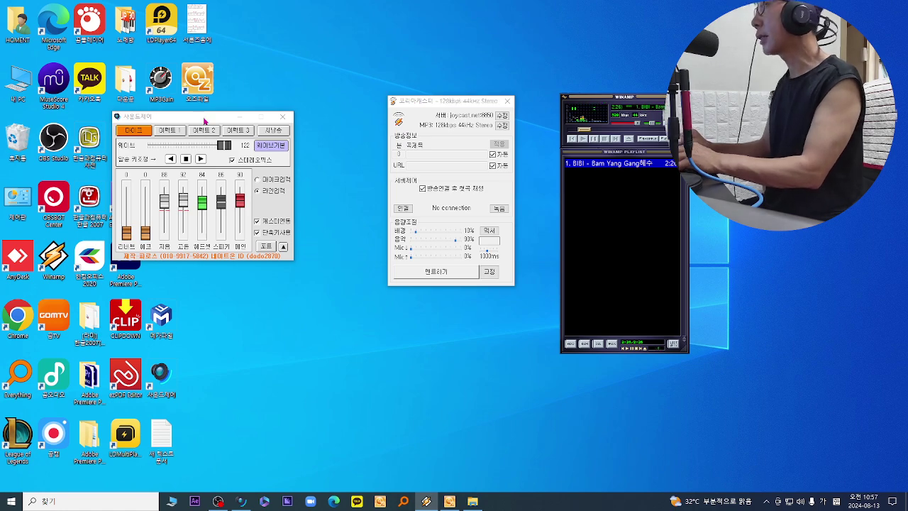
- Move the 사운드제어 window so that it partly overlaps the 코리아캐스터 window
{"action": "left_click_drag", "start_coordinate": [206, 117], "coordinate": [381, 75]}
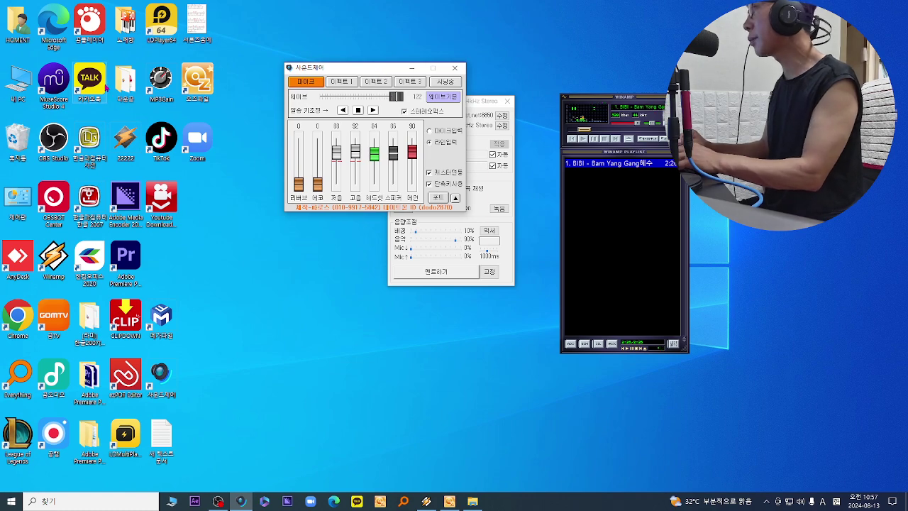
- Open the 노래방 folder on the desktop and launch TJ노래방 from it, moving the 사운드제어 window out of the way
{"action": "double_click", "coordinate": [137, 37]}
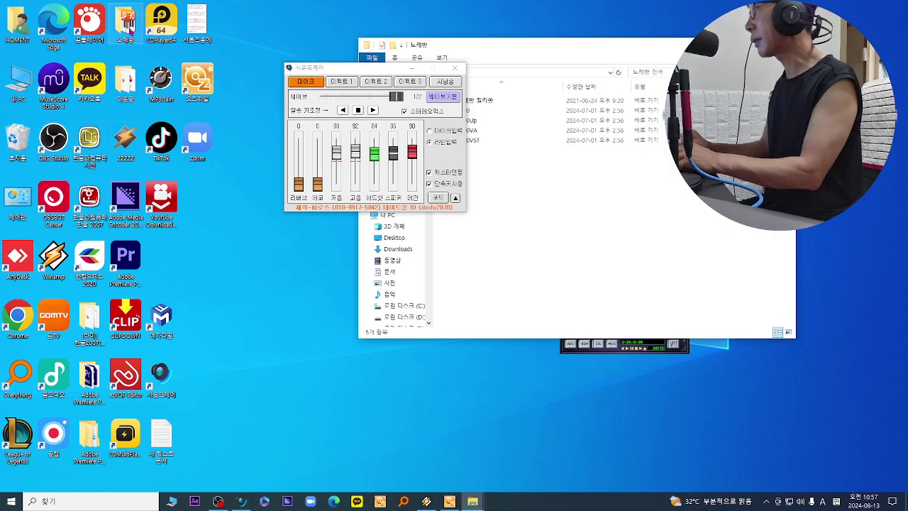
{"action": "left_click_drag", "start_coordinate": [381, 73], "coordinate": [214, 61]}
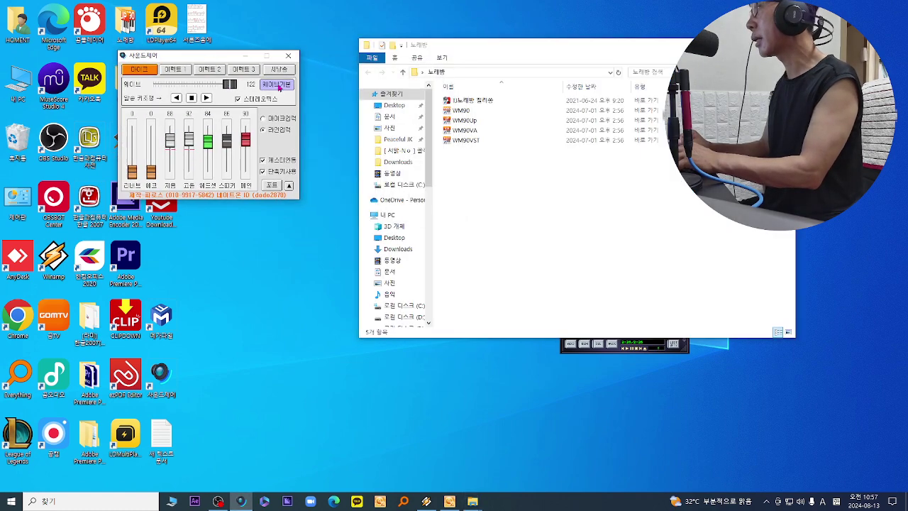
{"action": "left_click", "coordinate": [489, 103]}
{"action": "double_click", "coordinate": [490, 104]}
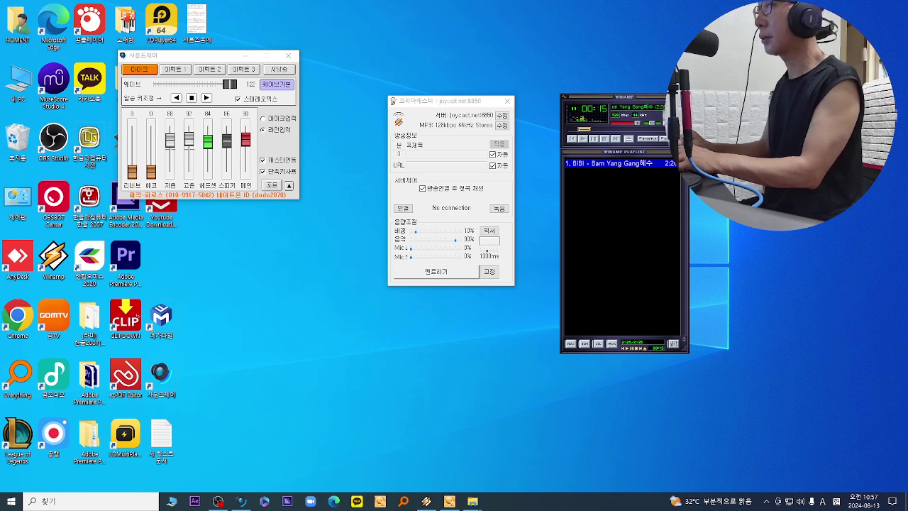
{"action": "left_click_drag", "start_coordinate": [191, 57], "coordinate": [310, 77]}
{"action": "left_click", "coordinate": [472, 500]}
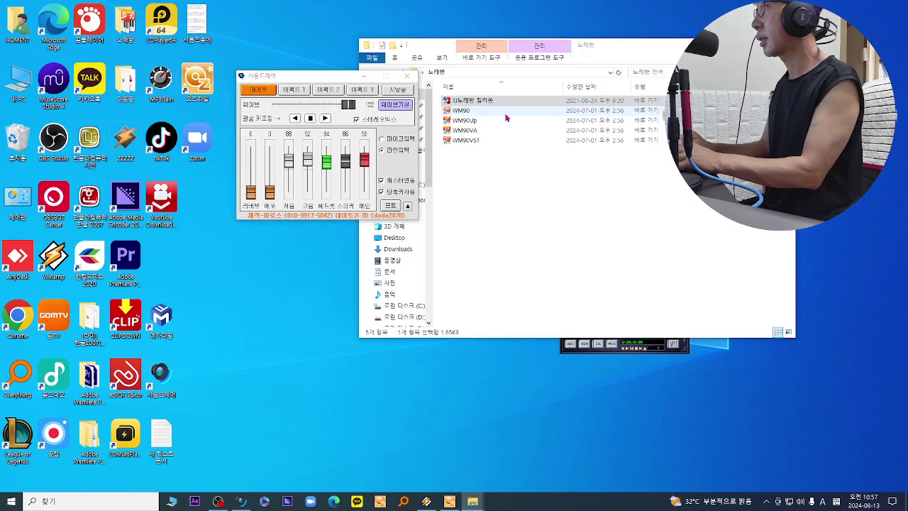
{"action": "double_click", "coordinate": [495, 103]}
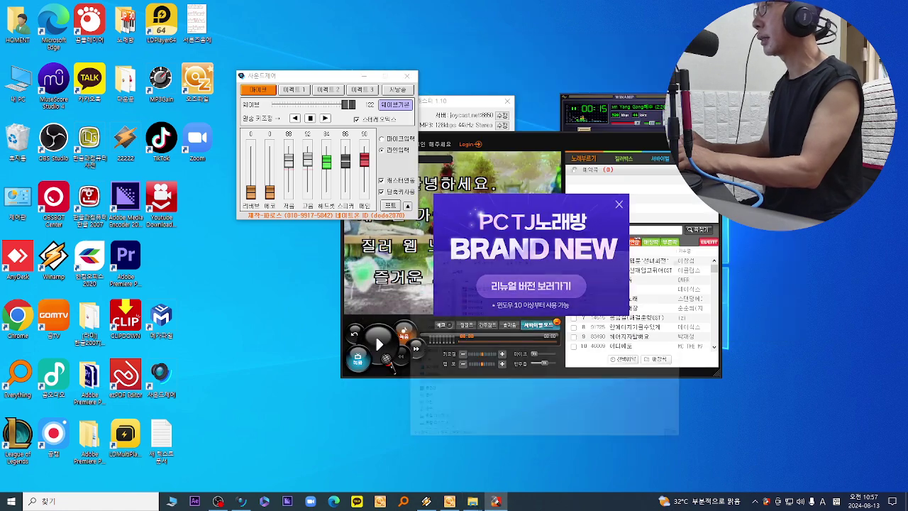
- Uncover the TJ노래방 window, dismiss its promotional popup and log in with the saved account
{"action": "left_click_drag", "start_coordinate": [344, 78], "coordinate": [245, 75]}
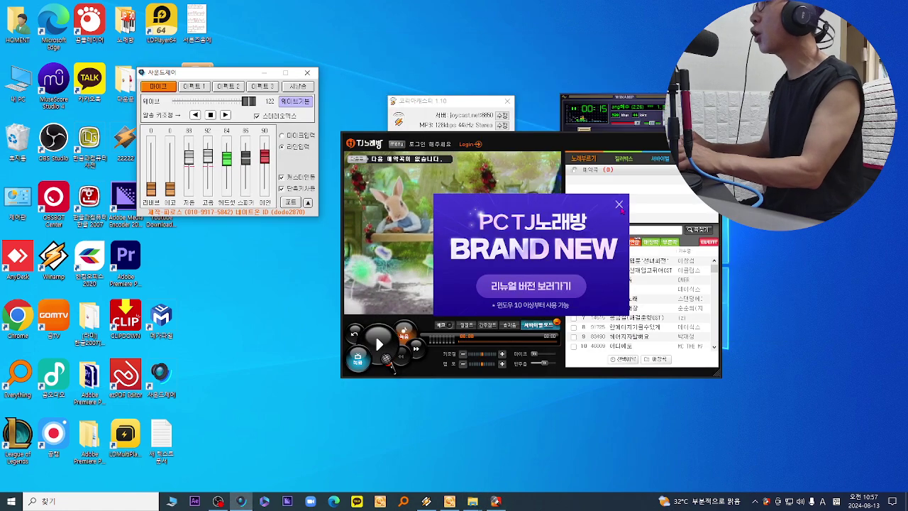
{"action": "left_click", "coordinate": [619, 204]}
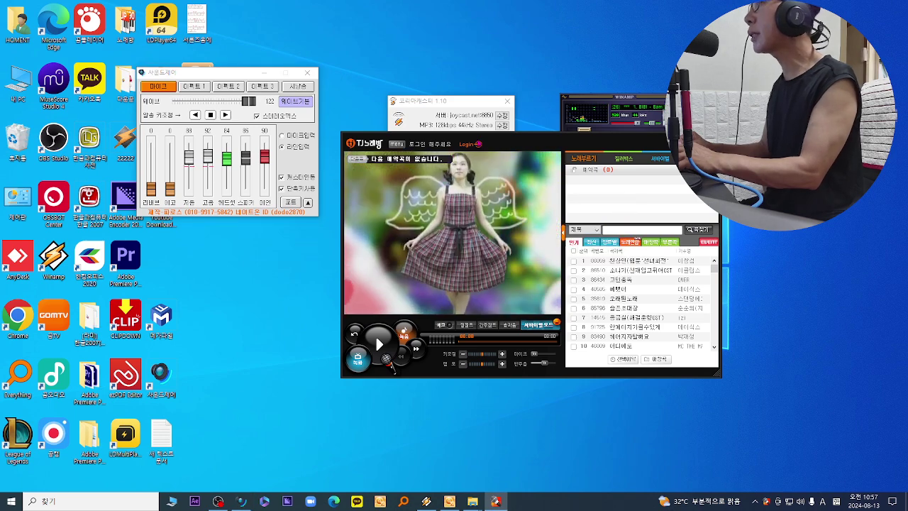
{"action": "left_click", "coordinate": [465, 146]}
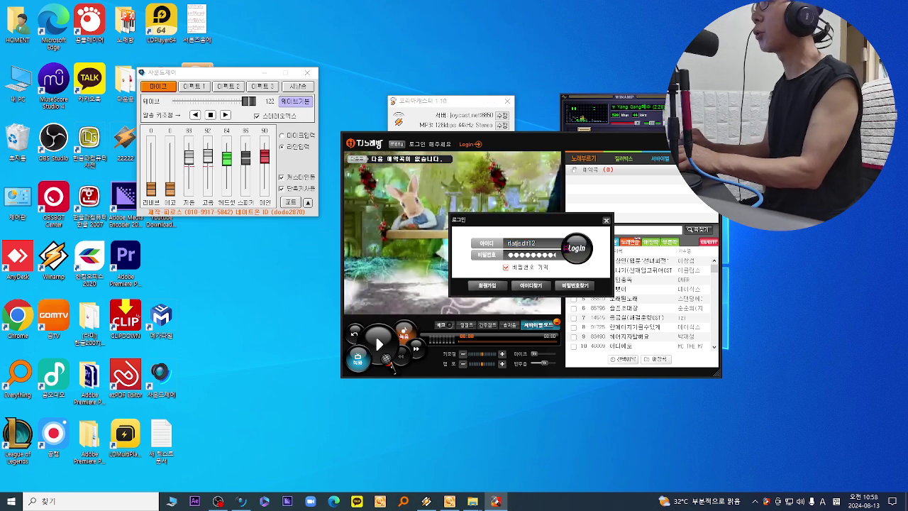
{"action": "key", "text": "Return"}
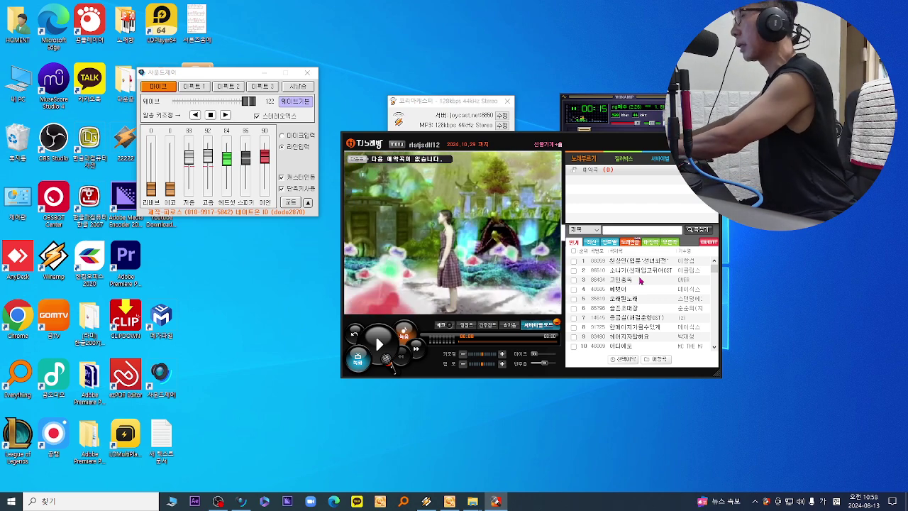
- Search TJ노래방 by title for 소녀 and reserve the version sung by 이문세 for playback
{"action": "type", "text": "음나기"}
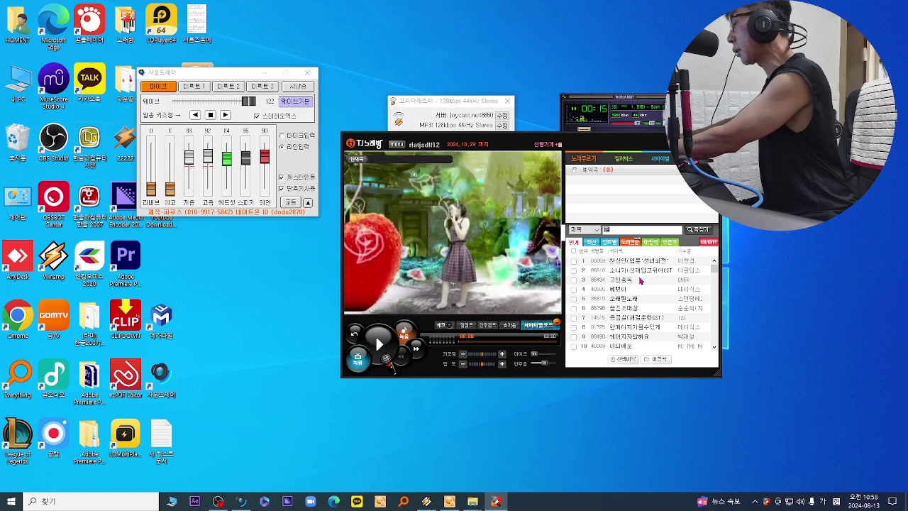
{"action": "key", "text": "Return"}
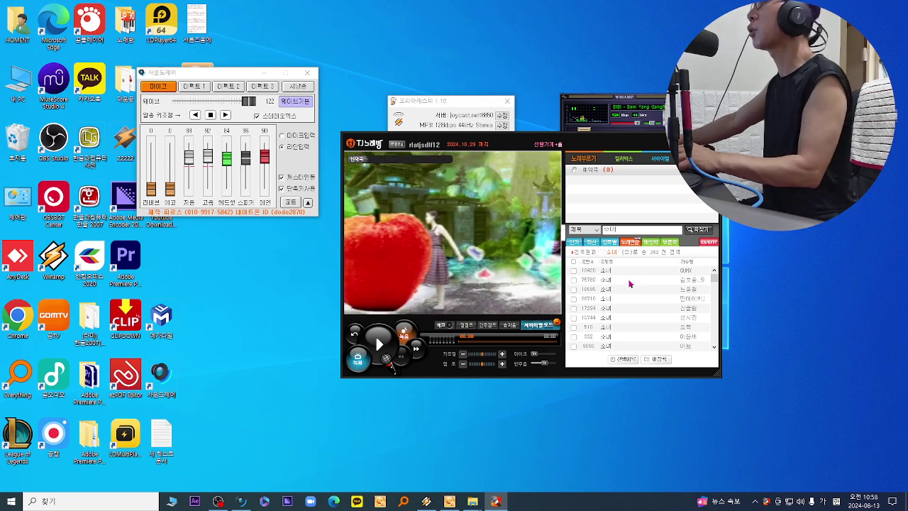
{"action": "left_click", "coordinate": [642, 337]}
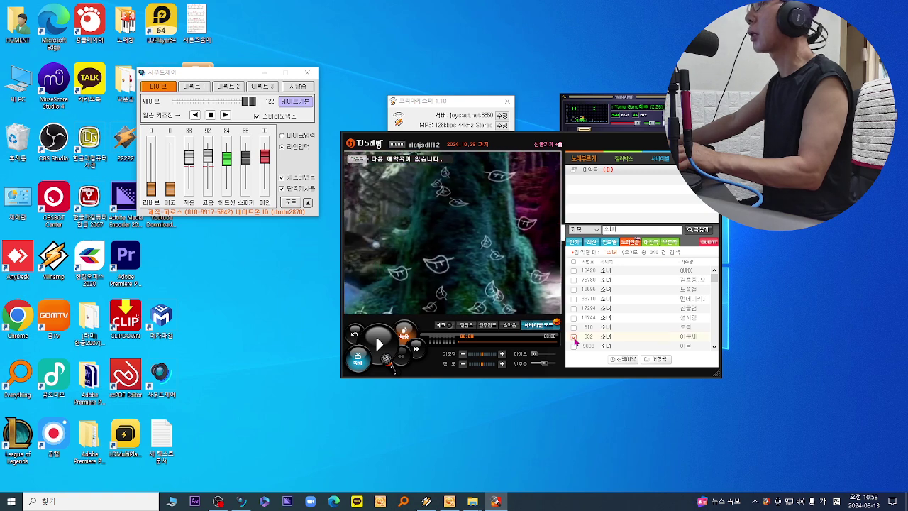
{"action": "left_click", "coordinate": [627, 359]}
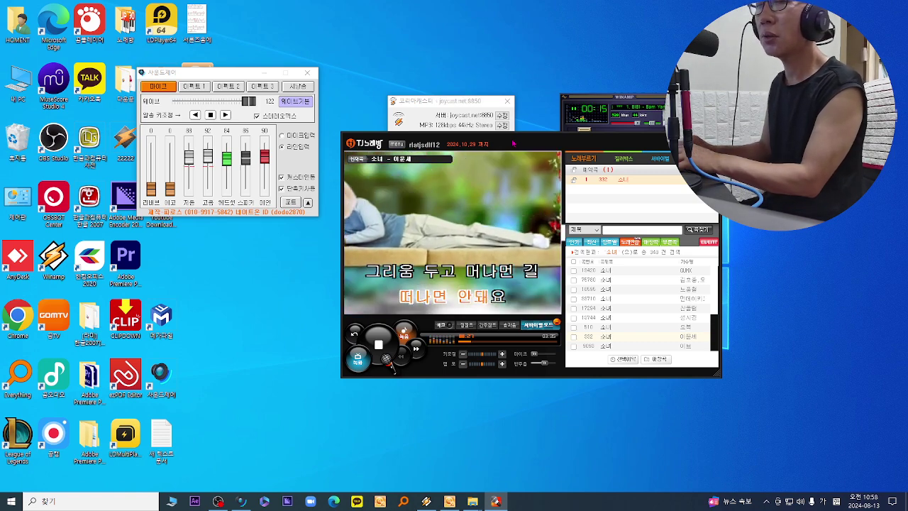
- Switch 이펙트 1 on and off twice in 사운드제어 during the karaoke song, and stop the song and minimize TJ노래방
{"action": "left_click", "coordinate": [202, 87]}
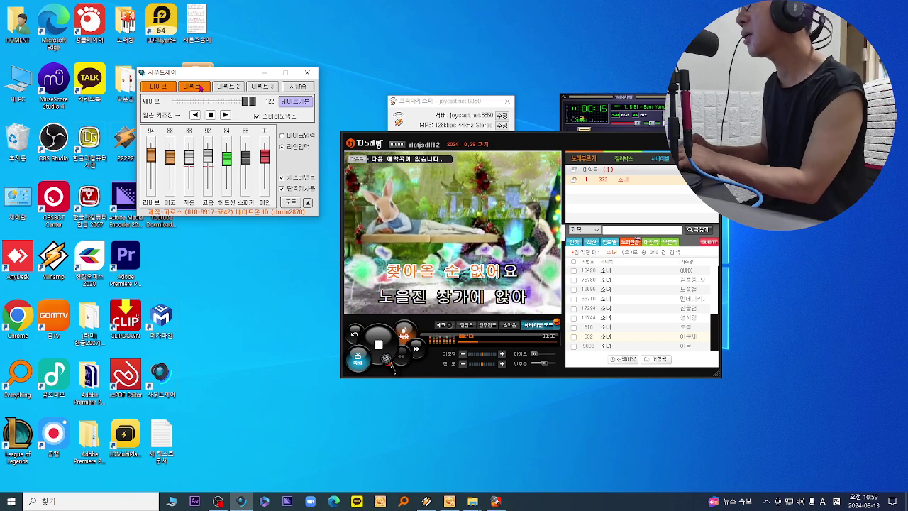
{"action": "left_click", "coordinate": [201, 88]}
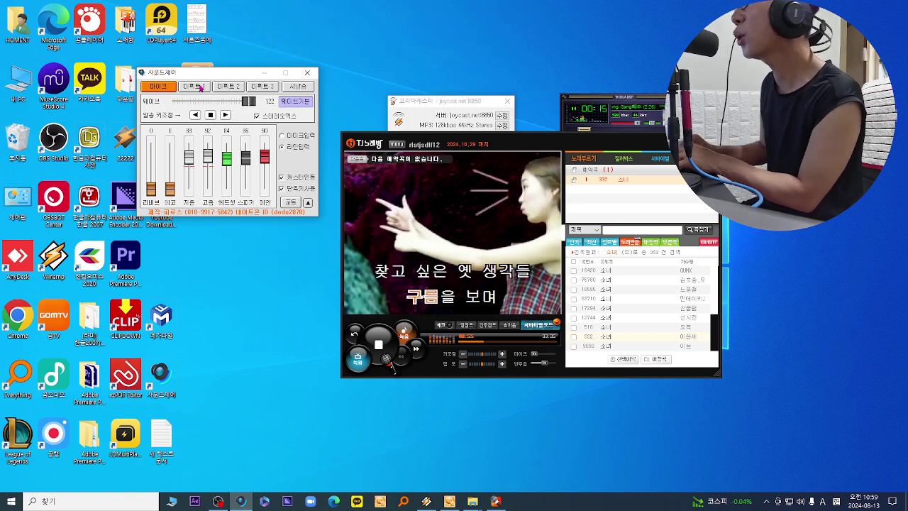
{"action": "left_click", "coordinate": [201, 87]}
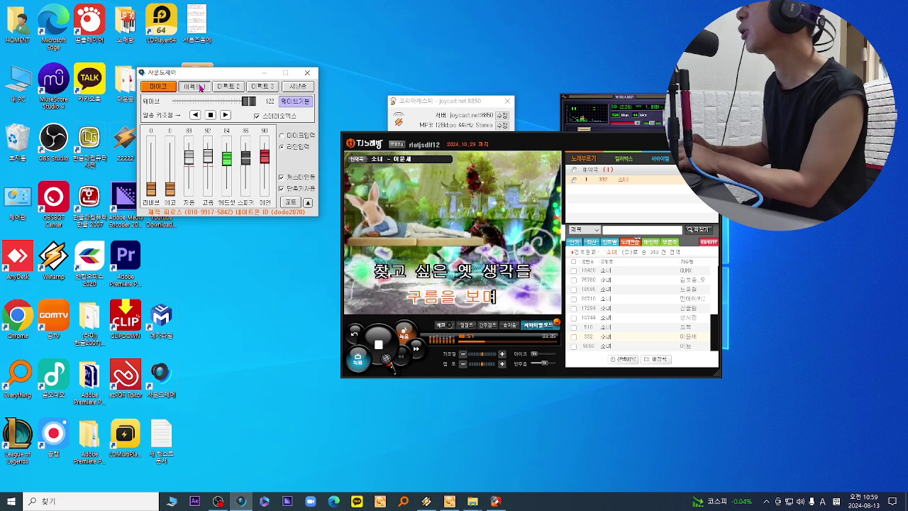
{"action": "left_click", "coordinate": [200, 87]}
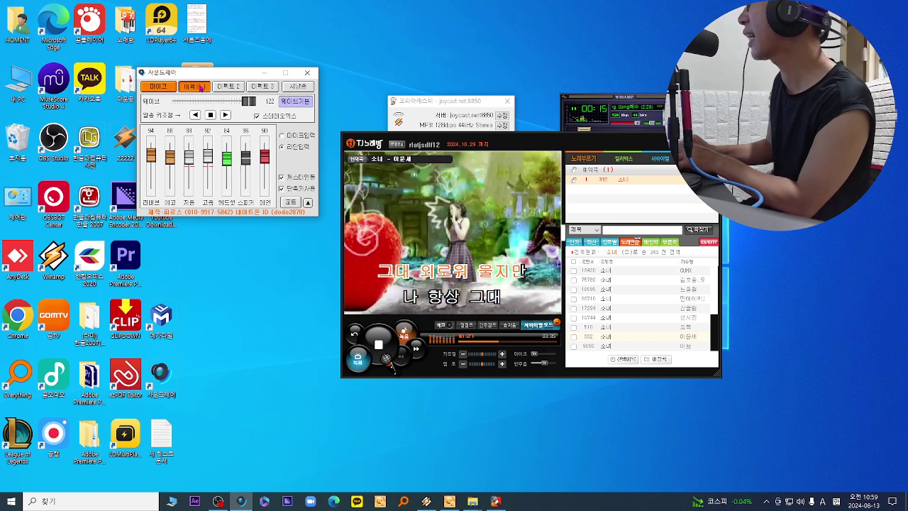
{"action": "left_click", "coordinate": [201, 87]}
{"action": "left_click", "coordinate": [378, 343]}
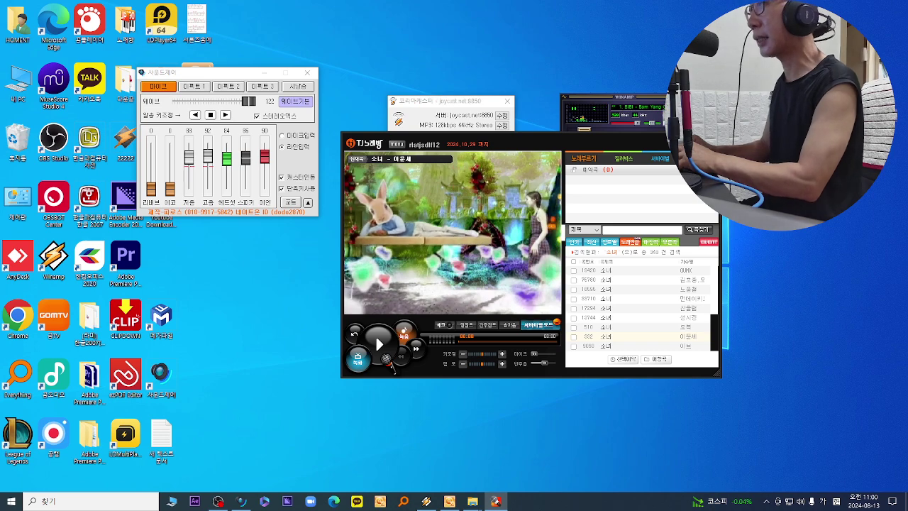
{"action": "left_click", "coordinate": [496, 501]}
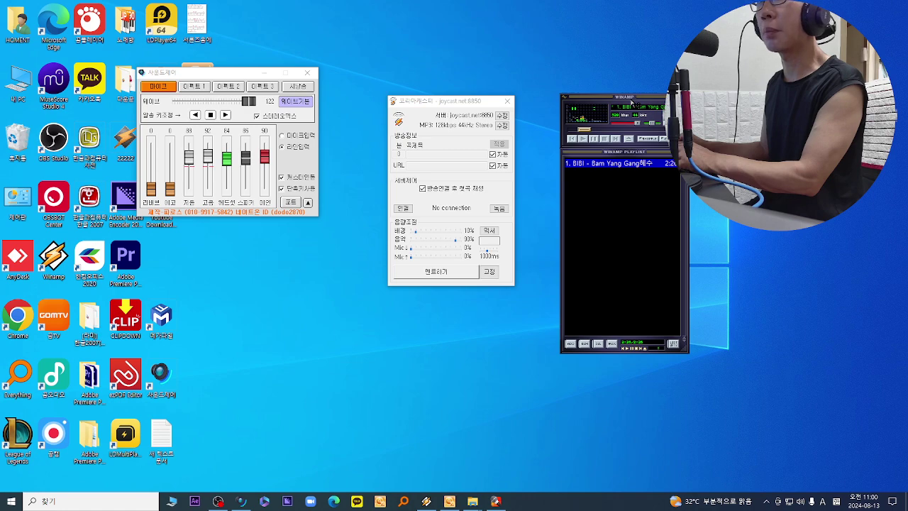
- Move the Winamp and 코리아캐스터 windows closer to 사운드제어, and hide and reshow the Winamp playlist
{"action": "left_click_drag", "start_coordinate": [631, 101], "coordinate": [565, 124]}
{"action": "left_click_drag", "start_coordinate": [444, 102], "coordinate": [386, 111]}
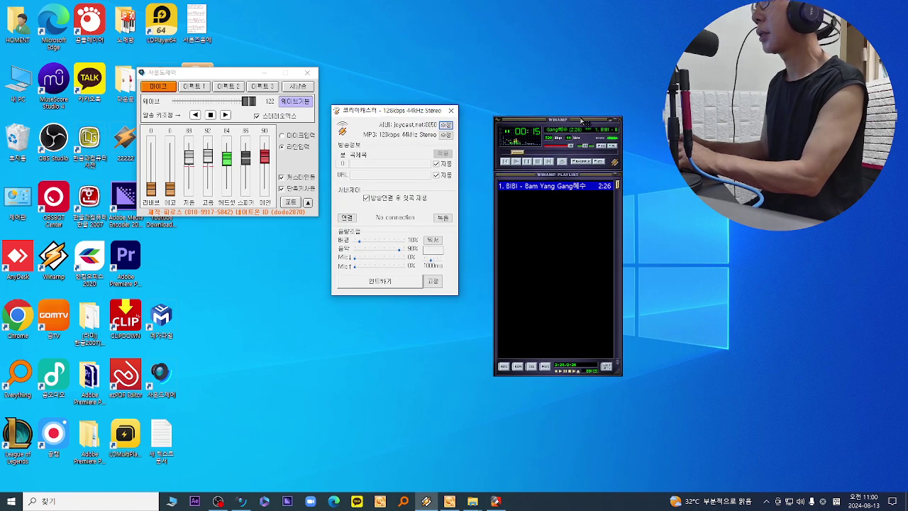
{"action": "left_click_drag", "start_coordinate": [605, 158], "coordinate": [574, 132]}
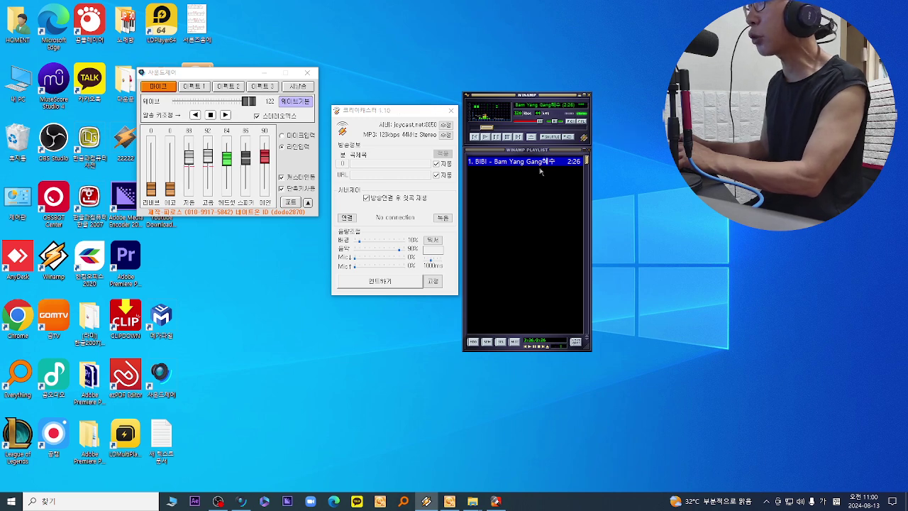
{"action": "left_click", "coordinate": [582, 123]}
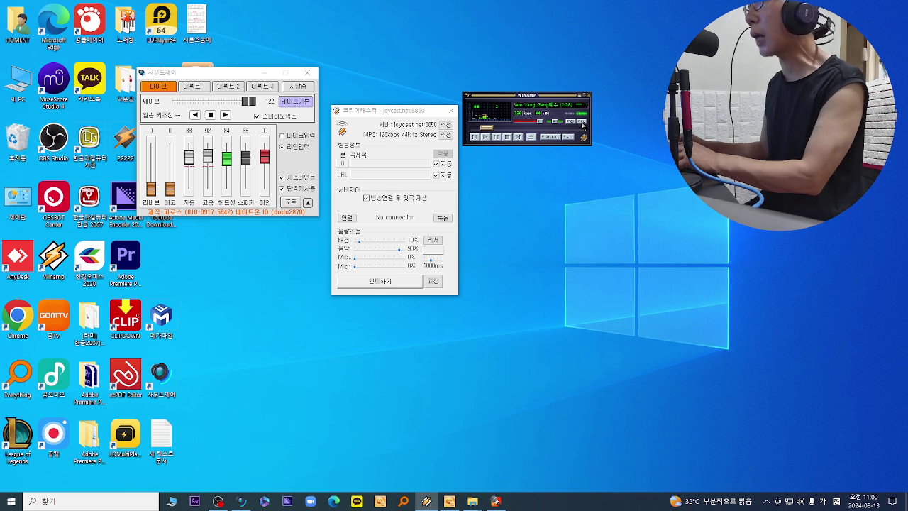
{"action": "left_click", "coordinate": [582, 125]}
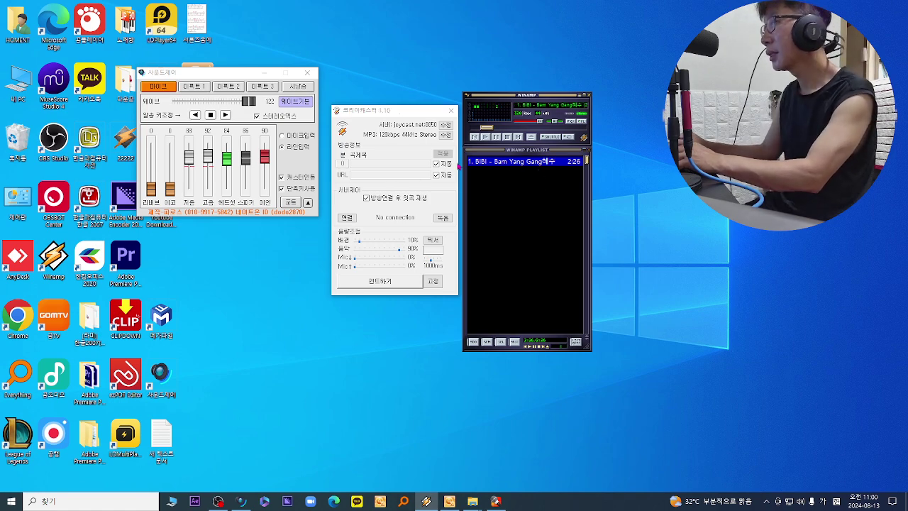
- Replace the name at the end of Winamp's advanced title format with a different name and refresh the playlist titles
{"action": "right_click", "coordinate": [512, 151]}
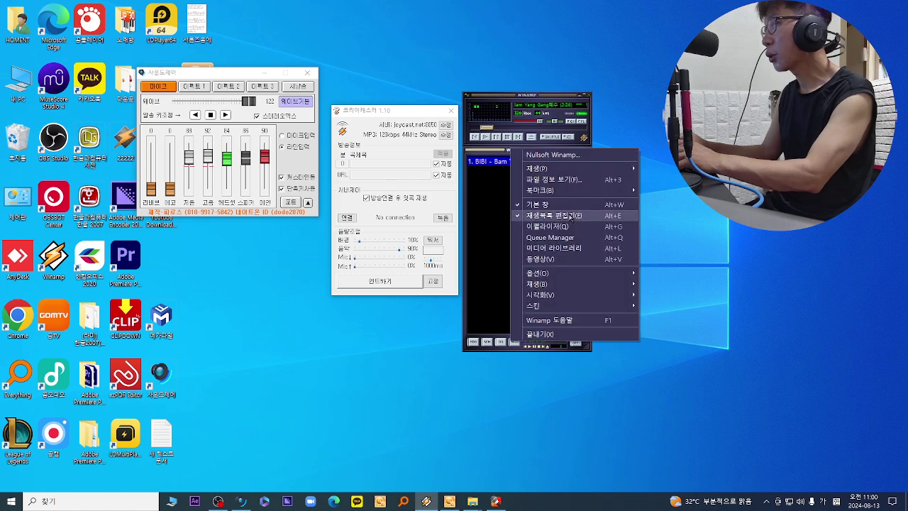
{"action": "mouse_move", "coordinate": [561, 273]}
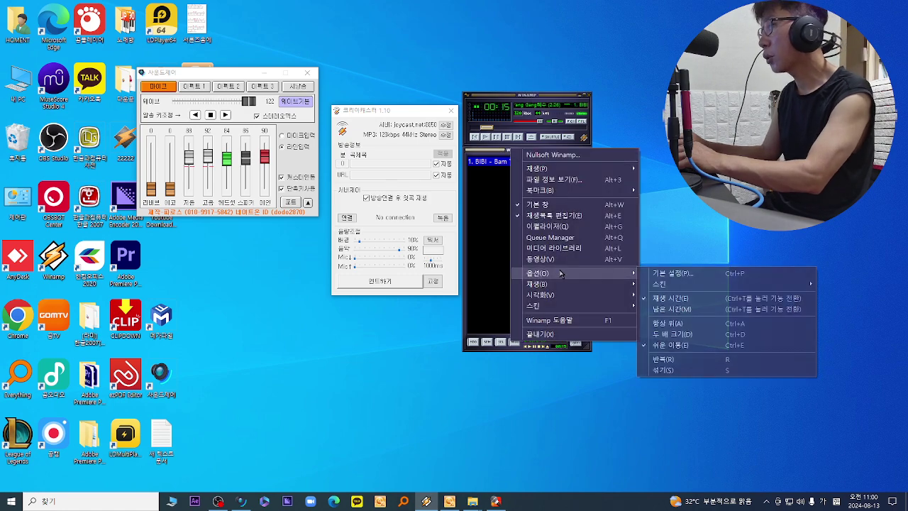
{"action": "left_click", "coordinate": [670, 273]}
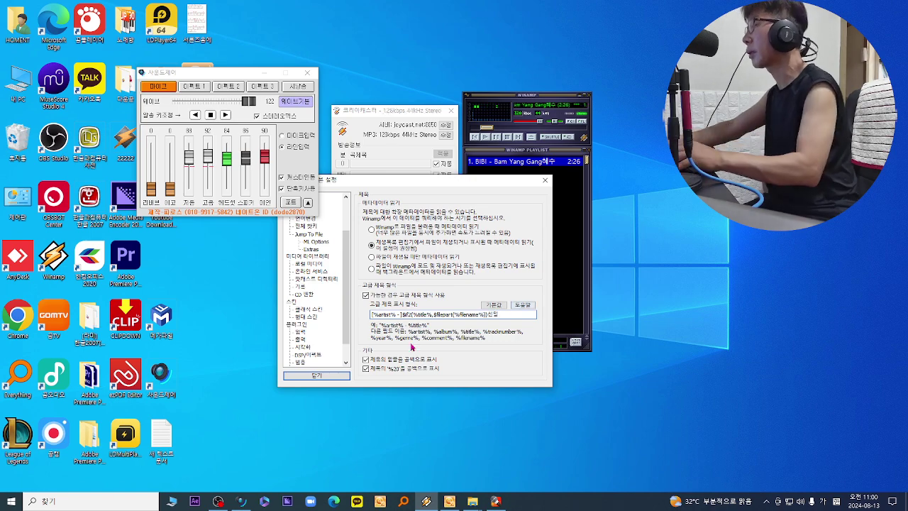
{"action": "left_click", "coordinate": [341, 377]}
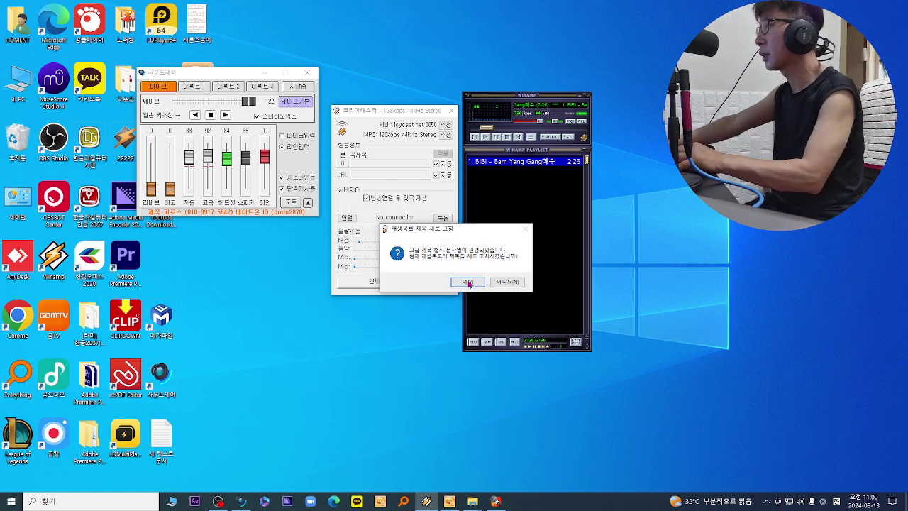
{"action": "left_click", "coordinate": [466, 282]}
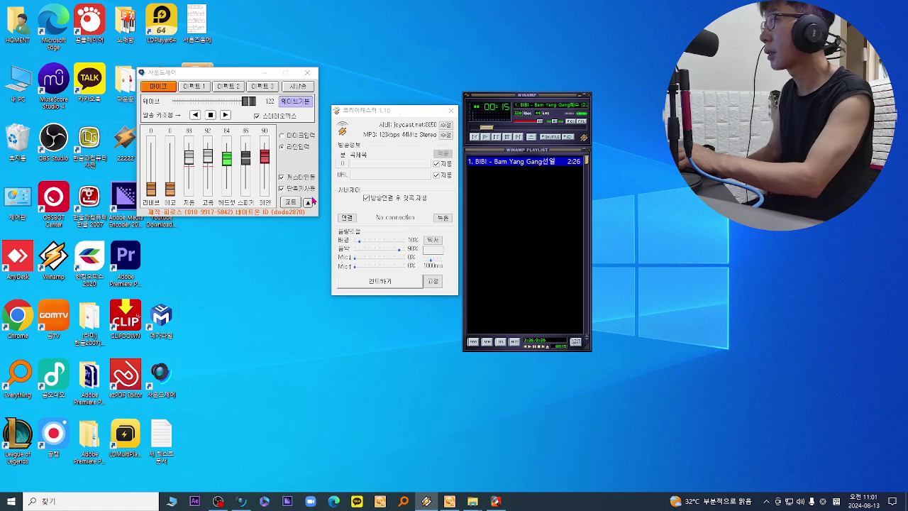
- Bring up the Ozfile window, place it near the top of the desktop and move 사운드제어 clear of it
{"action": "left_click_drag", "start_coordinate": [244, 74], "coordinate": [707, 109]}
{"action": "left_click", "coordinate": [449, 500]}
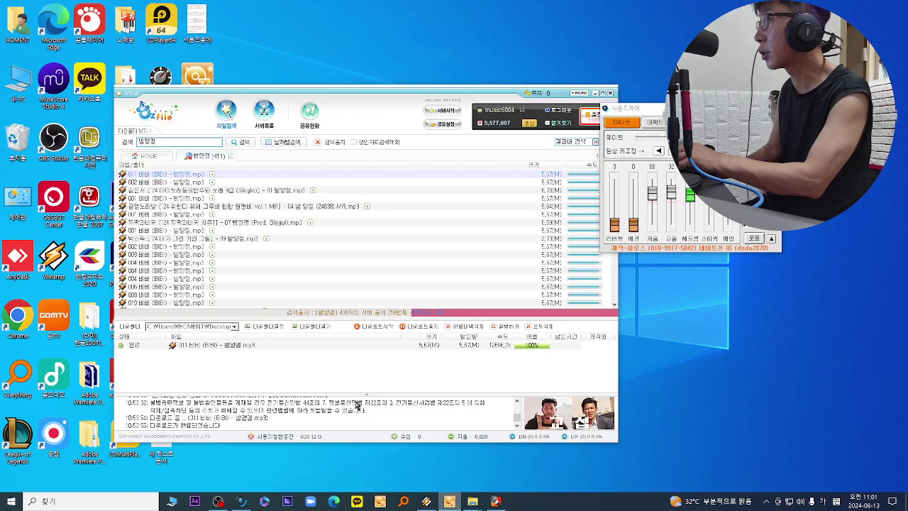
{"action": "left_click_drag", "start_coordinate": [379, 97], "coordinate": [399, 14]}
{"action": "left_click_drag", "start_coordinate": [628, 108], "coordinate": [750, 107]}
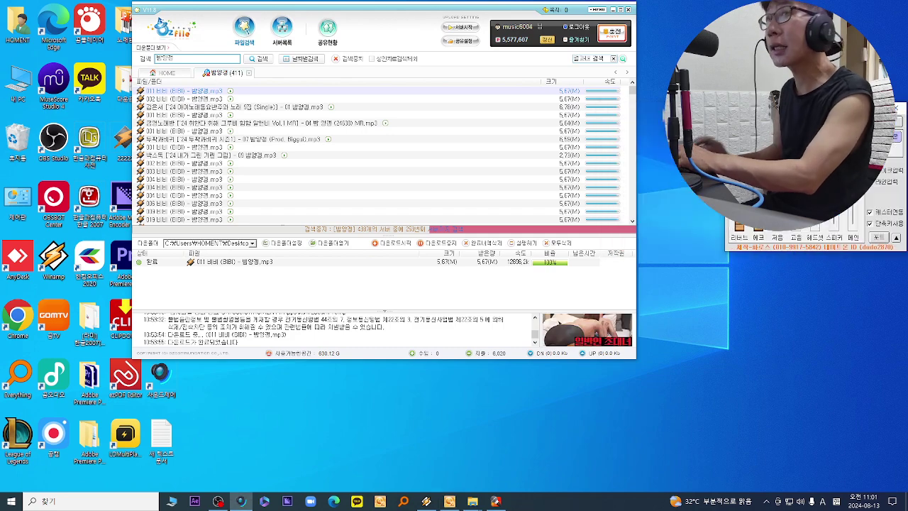
- Clear the Ozfile download list, download "003 비비 (BIBI) - 밤양갱.mp3", clear the list again, and minimize the window after browsing the results
{"action": "left_click", "coordinate": [569, 243]}
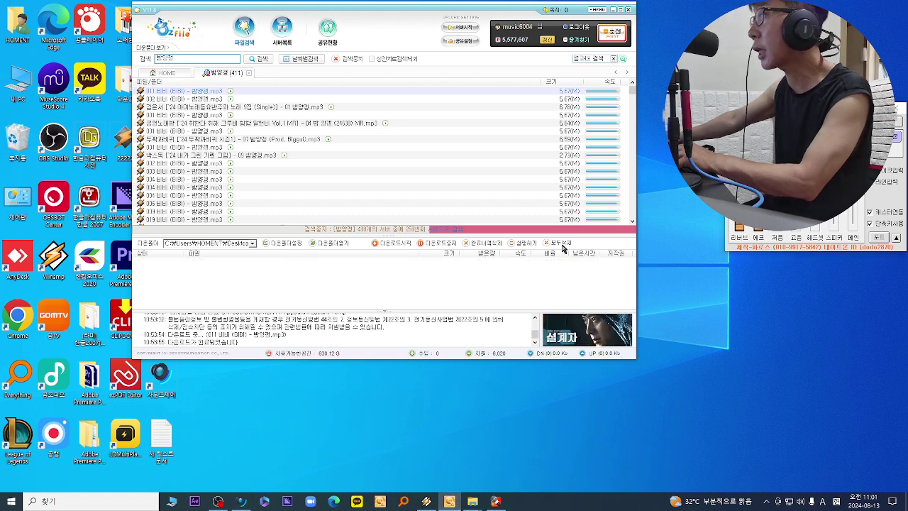
{"action": "double_click", "coordinate": [182, 173]}
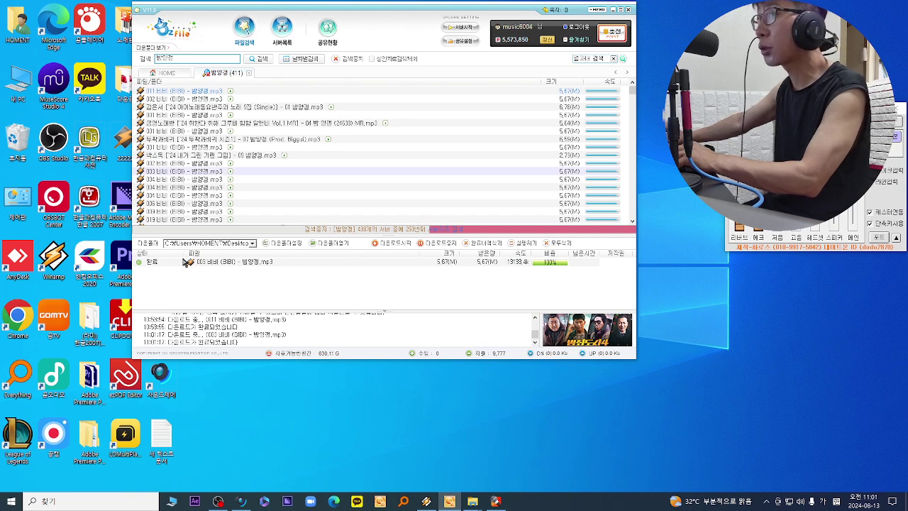
{"action": "left_click", "coordinate": [558, 244]}
{"action": "scroll", "coordinate": [190, 207], "scroll_direction": "down", "scroll_amount": 5}
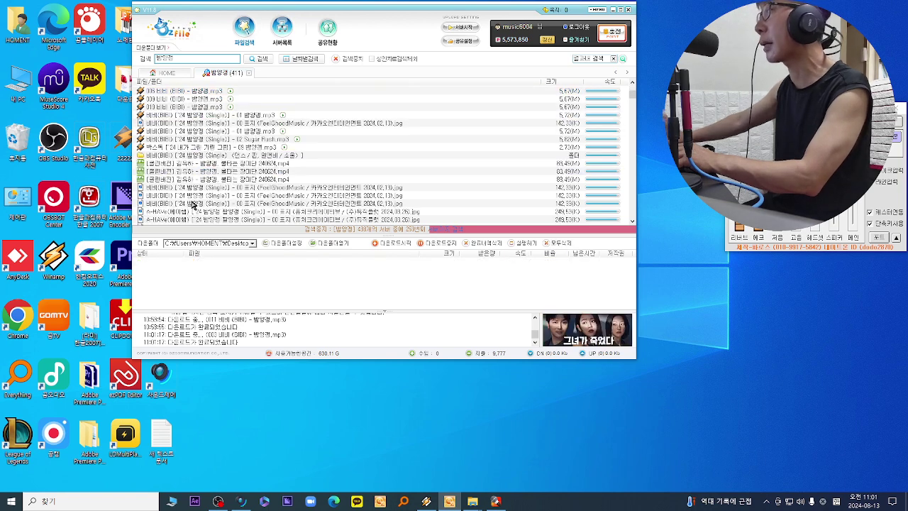
{"action": "scroll", "coordinate": [196, 204], "scroll_direction": "down", "scroll_amount": 3}
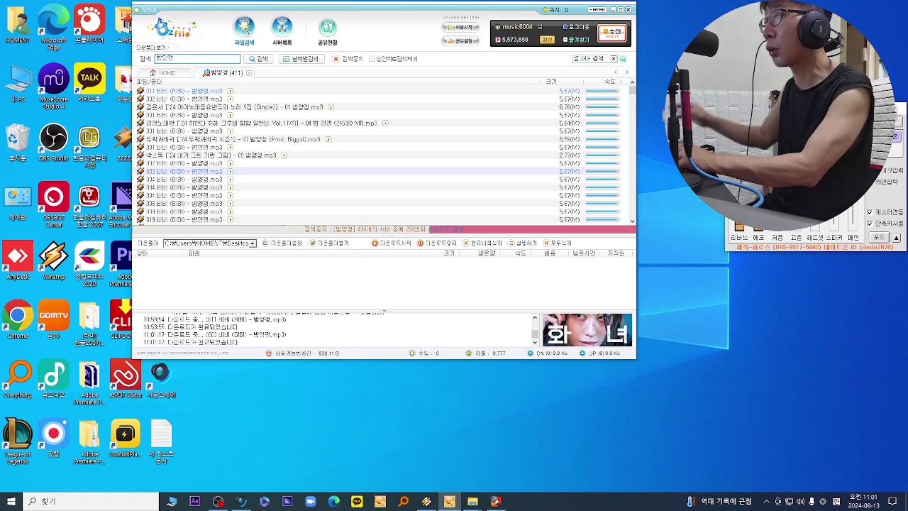
{"action": "left_click", "coordinate": [611, 10]}
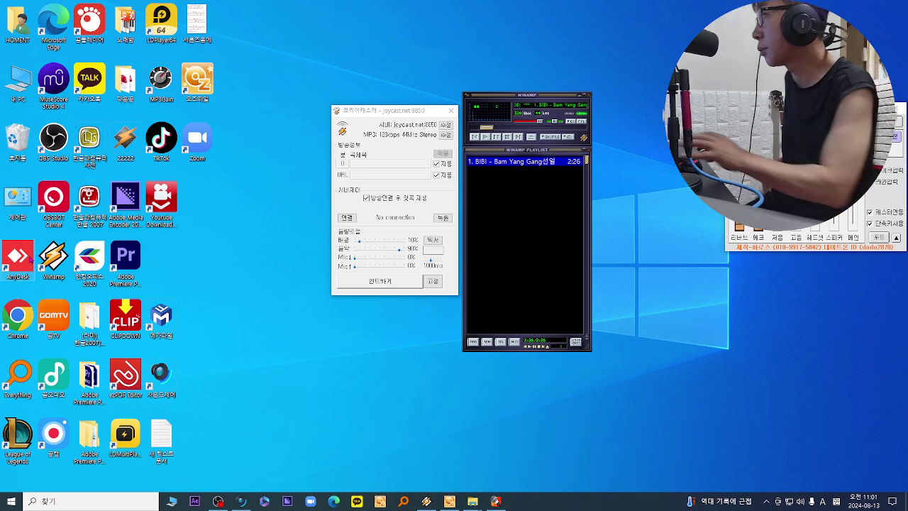
- Open AnyDesk to view its remote connection screen and close it again
{"action": "double_click", "coordinate": [13, 263]}
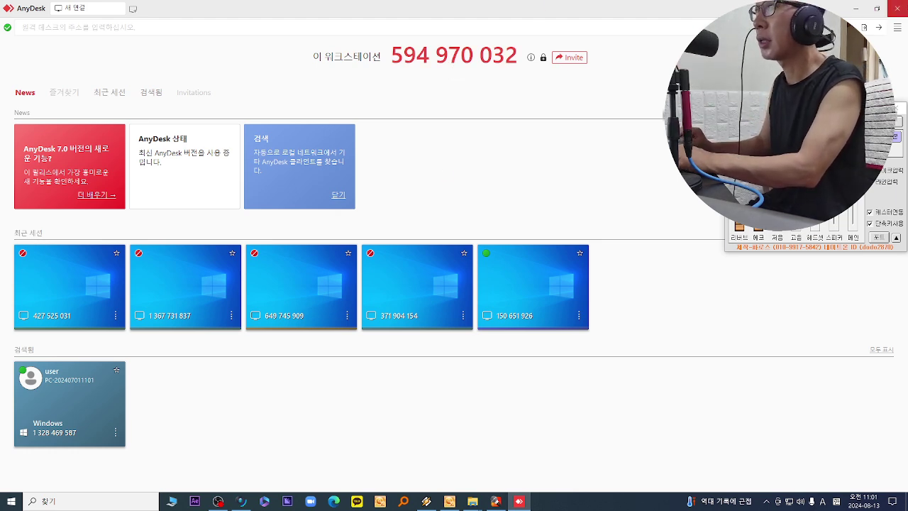
{"action": "left_click", "coordinate": [897, 7]}
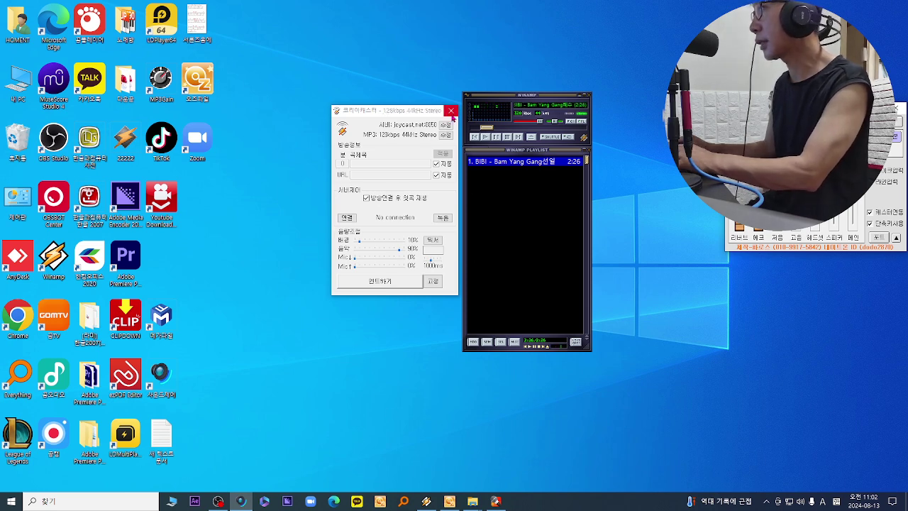
- Close Winamp and launch it again, moving the 사운드제어 window clear of the Winamp player
{"action": "left_click", "coordinate": [562, 107]}
{"action": "left_click", "coordinate": [588, 94]}
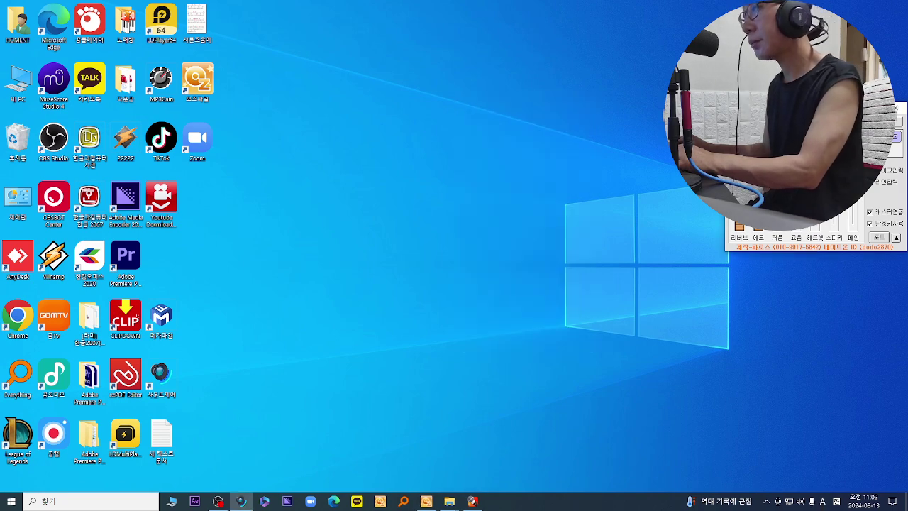
{"action": "left_click_drag", "start_coordinate": [790, 105], "coordinate": [572, 95]}
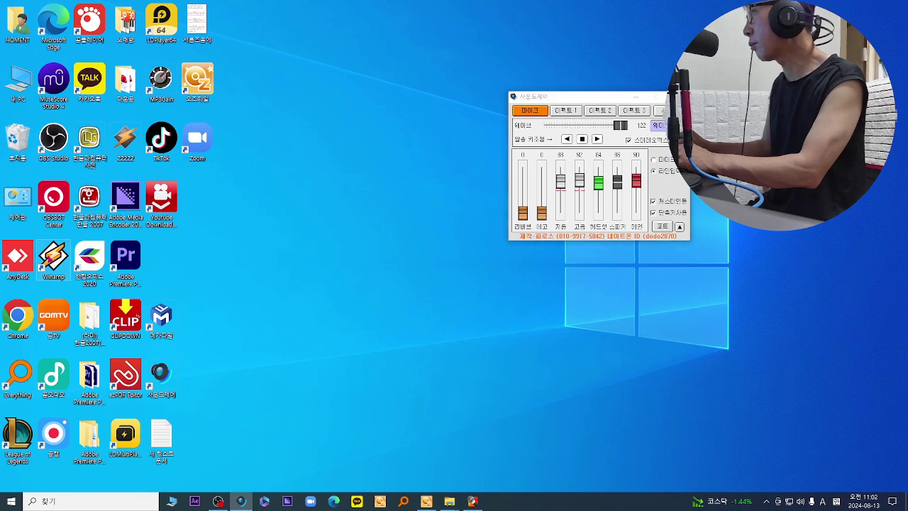
{"action": "left_click", "coordinate": [53, 259]}
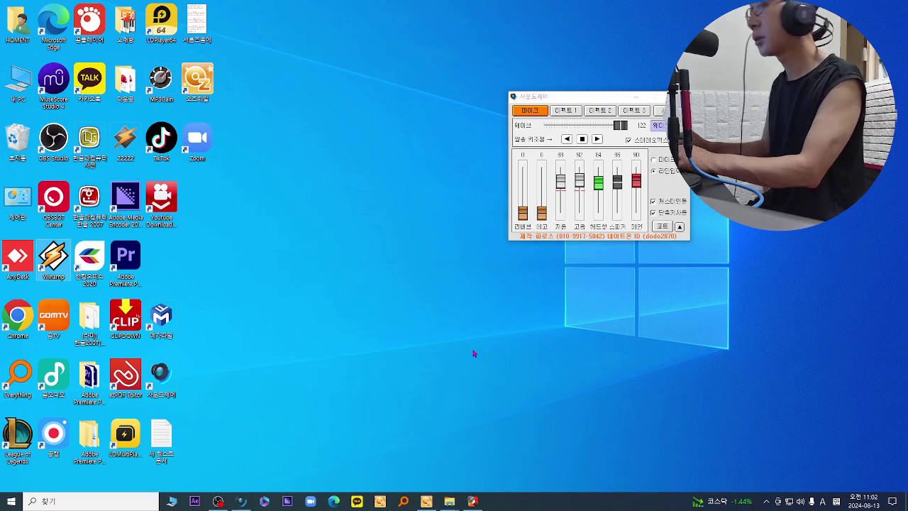
{"action": "left_click", "coordinate": [474, 352]}
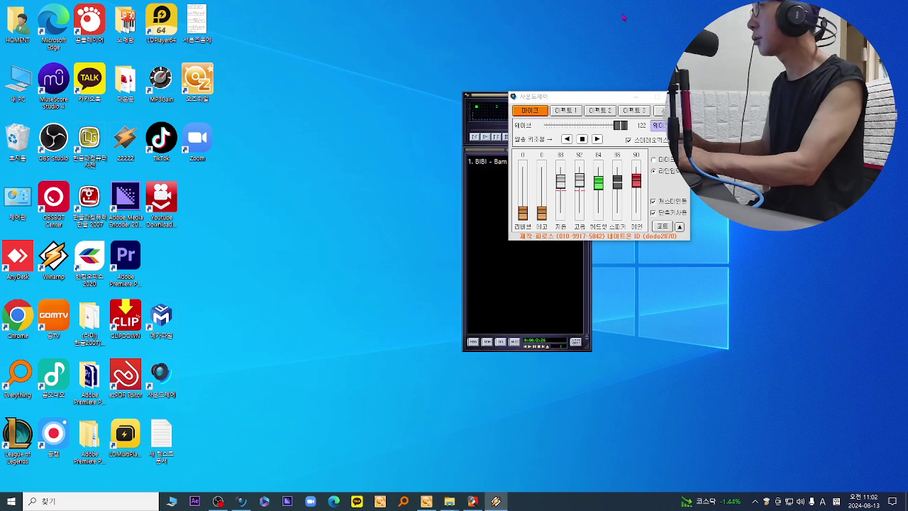
{"action": "left_click_drag", "start_coordinate": [588, 97], "coordinate": [732, 98]}
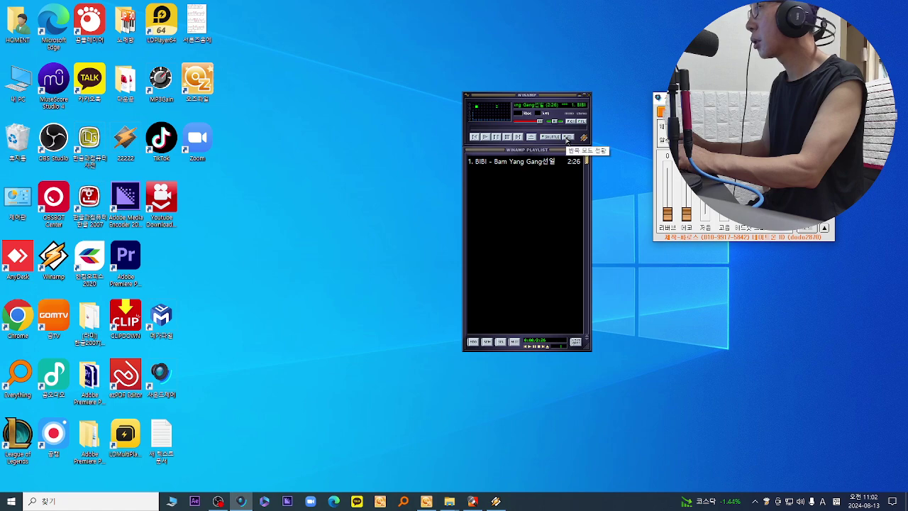
- Bring up the 코리아캐스터 window and review the main server's address and password in its broadcast server settings
{"action": "left_click", "coordinate": [766, 501]}
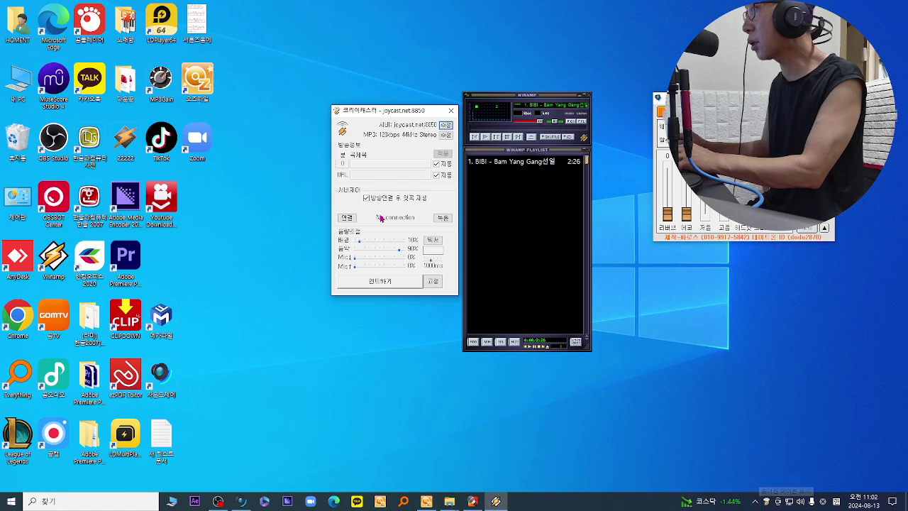
{"action": "left_click", "coordinate": [445, 124]}
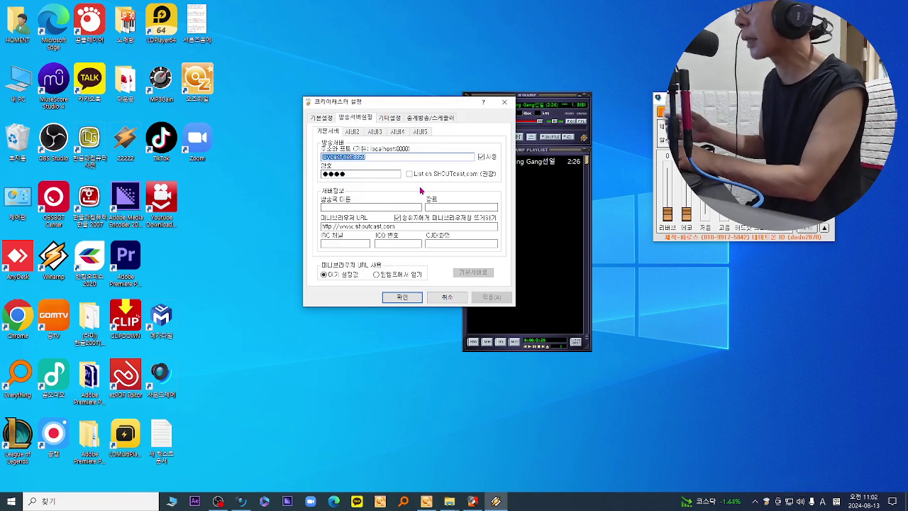
{"action": "left_click", "coordinate": [402, 298]}
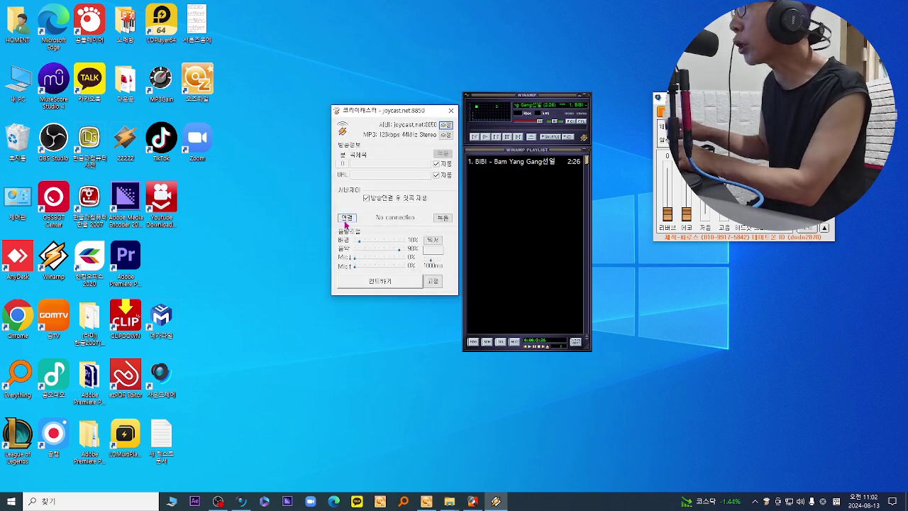
- Connect 코리아캐스터 to the broadcast server and disconnect it again
{"action": "left_click", "coordinate": [347, 218]}
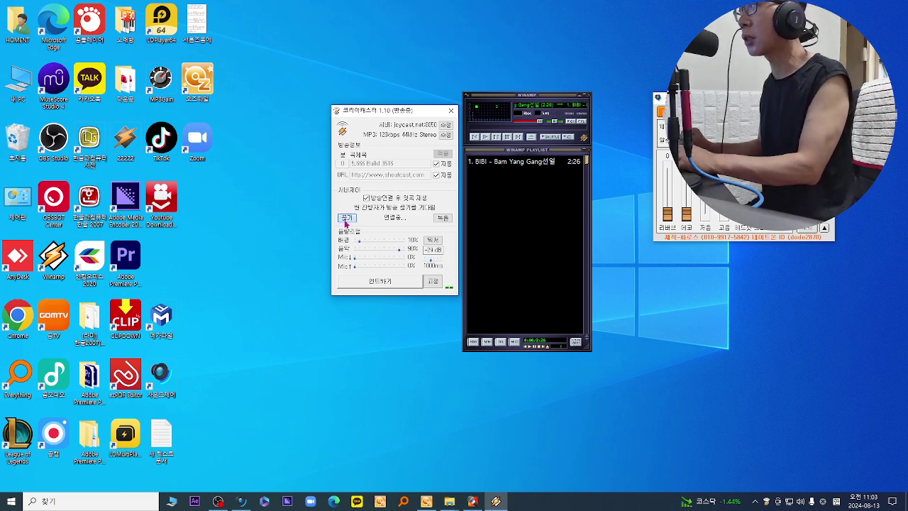
{"action": "left_click", "coordinate": [346, 219]}
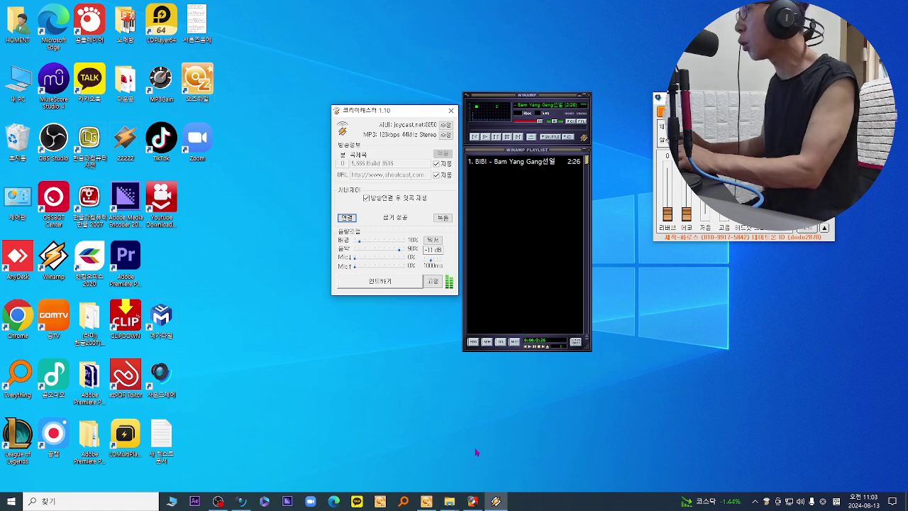
- Add "084 현철 - 봉선화 연정 (원곡)" from Ozfile's download folder to Winamp, close the folder and minimize Ozfile
{"action": "left_click", "coordinate": [426, 500]}
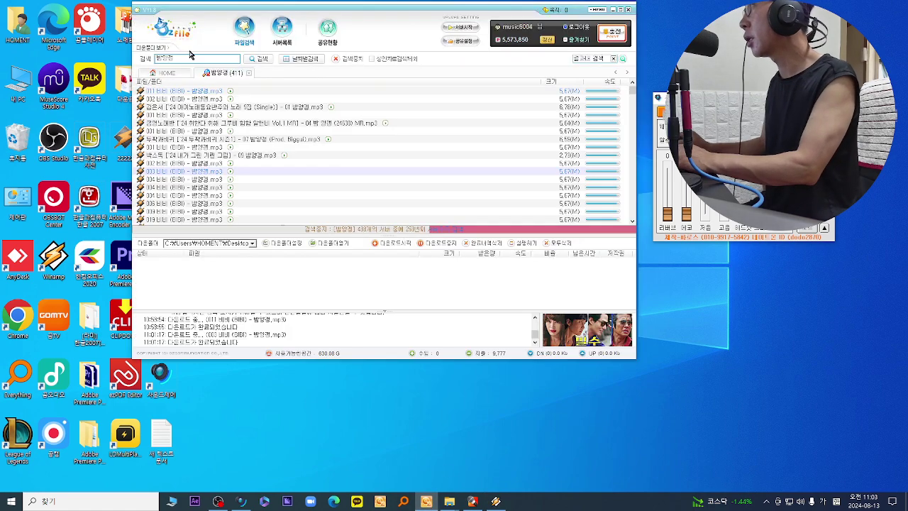
{"action": "left_click", "coordinate": [188, 61]}
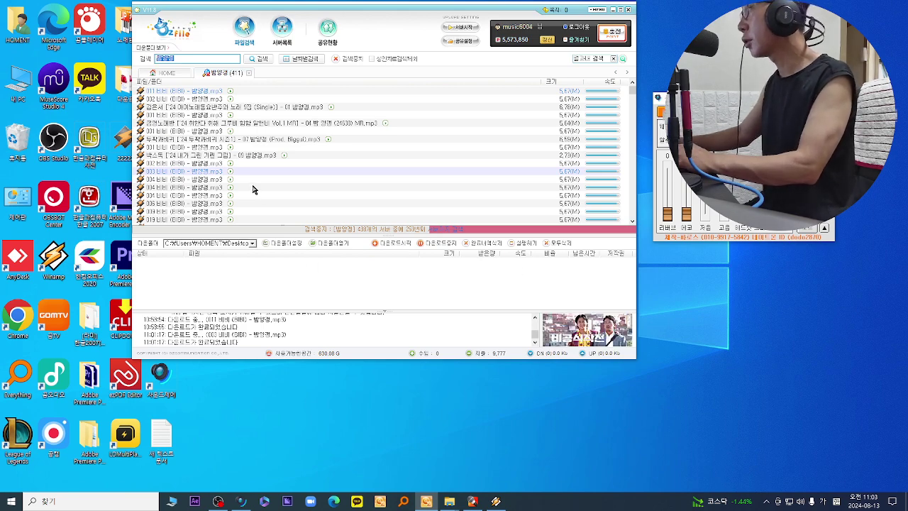
{"action": "left_click", "coordinate": [326, 246]}
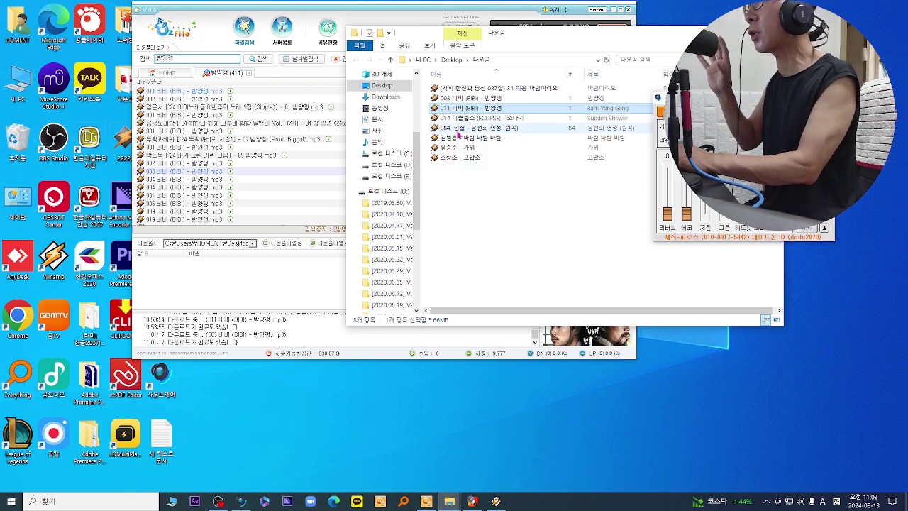
{"action": "left_click", "coordinate": [465, 129]}
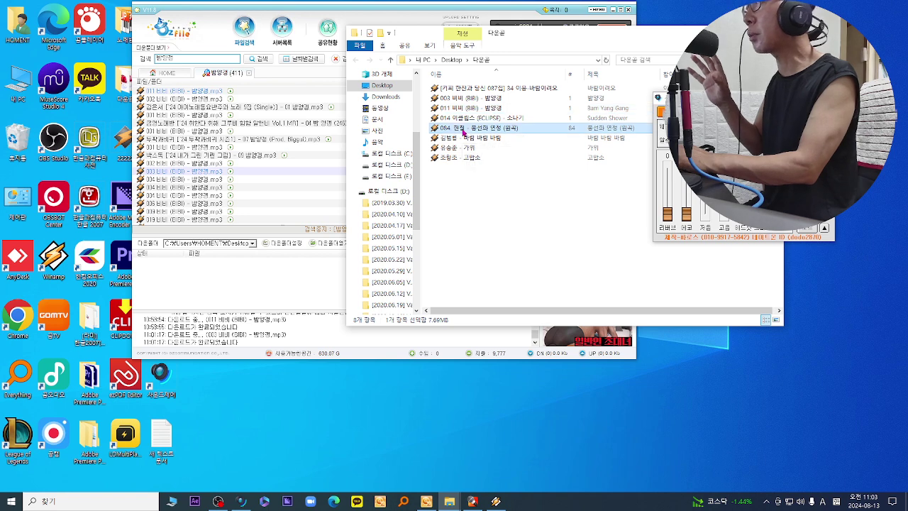
{"action": "left_click", "coordinate": [770, 32]}
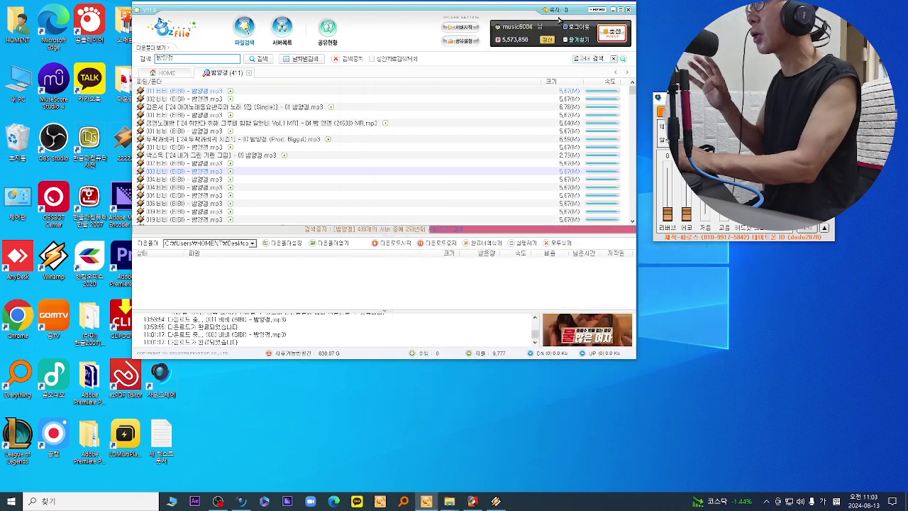
{"action": "left_click", "coordinate": [613, 10]}
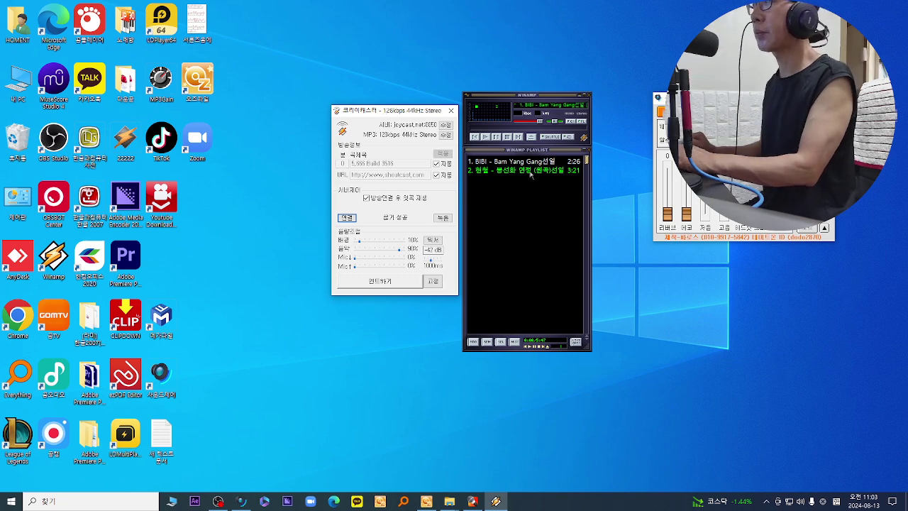
- Select the 봉선화 연정 (원곡) track in the Winamp playlist
{"action": "left_click", "coordinate": [529, 173]}
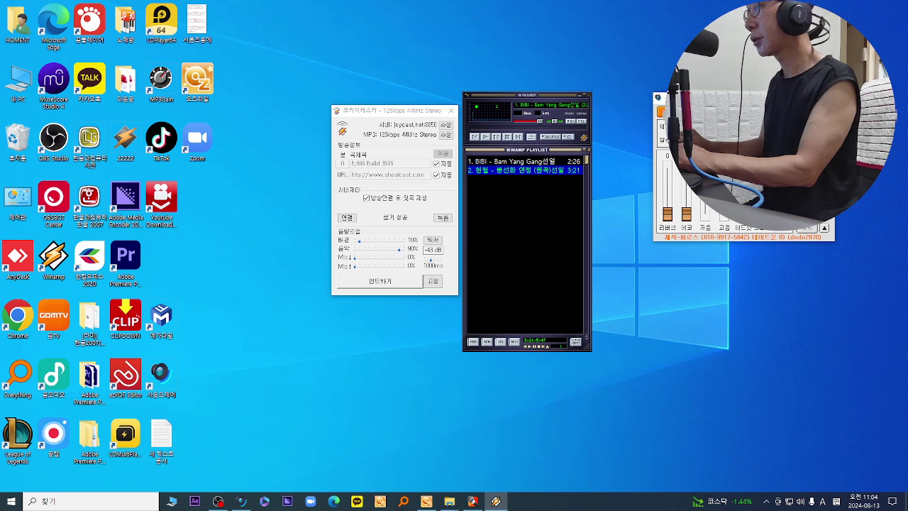
{"action": "left_click", "coordinate": [448, 284]}
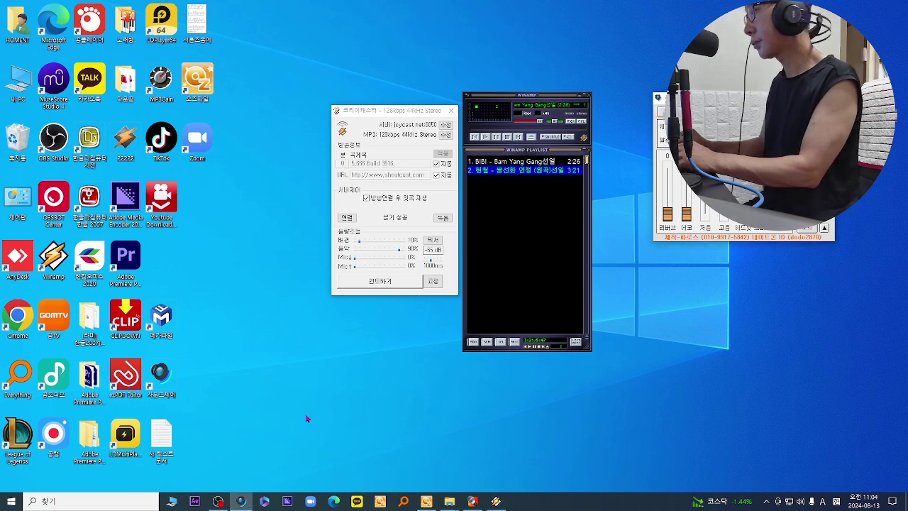